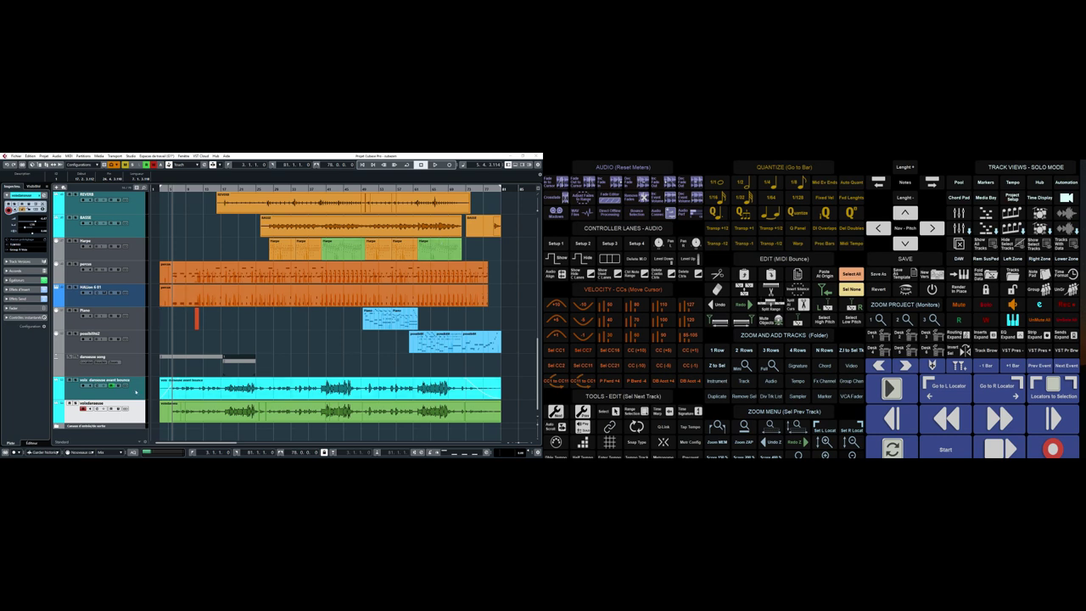
# Browse between tracks to the "voix danseuse avant bounce" track, show the full project length and zoom back in.
pyautogui.press('Up')
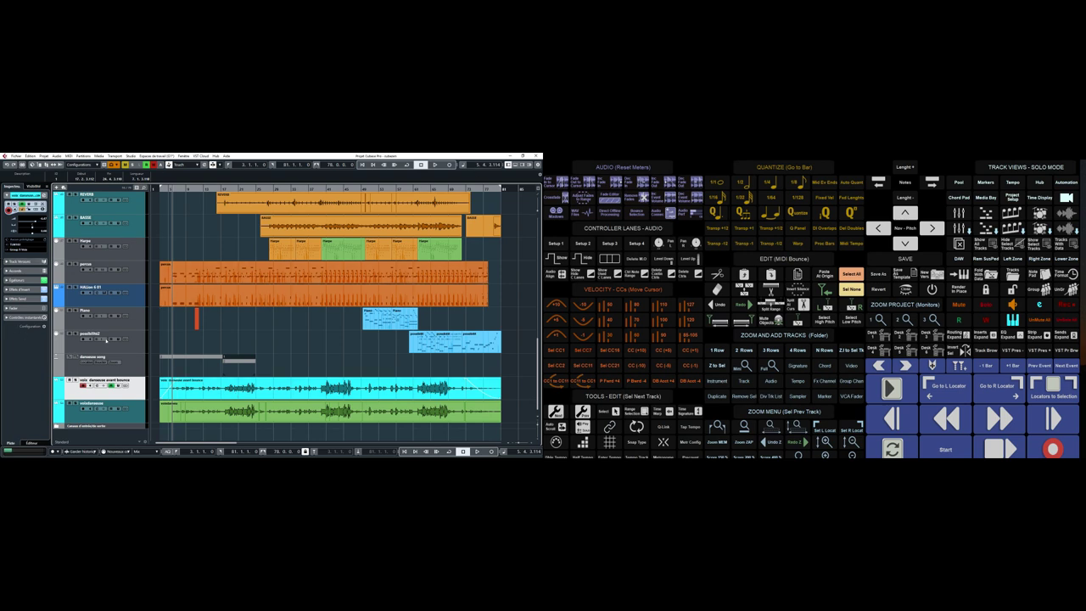
pyautogui.click(113, 346)
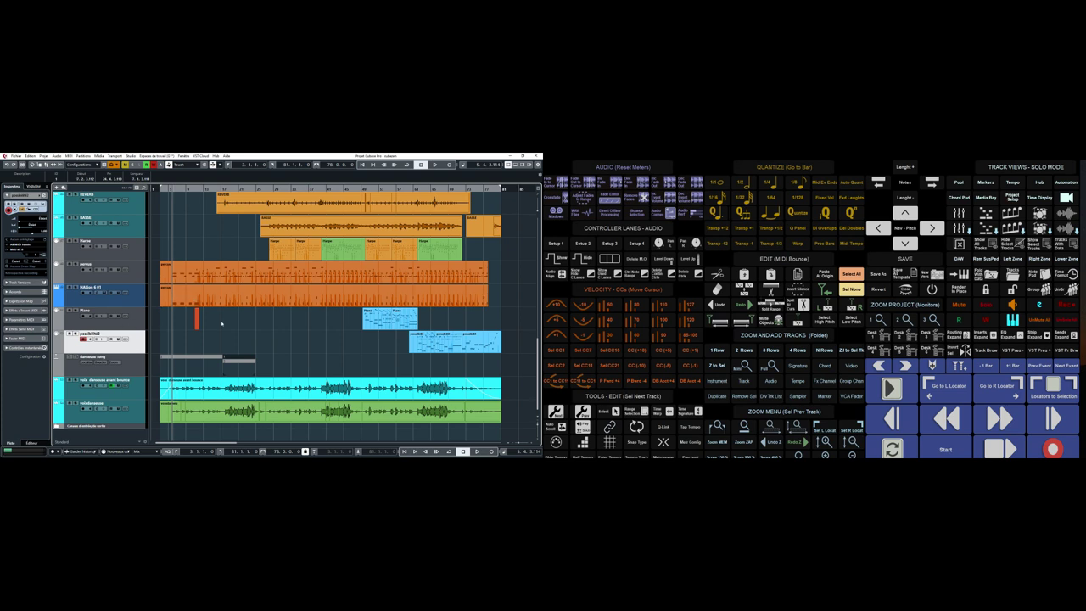
pyautogui.press('Down')
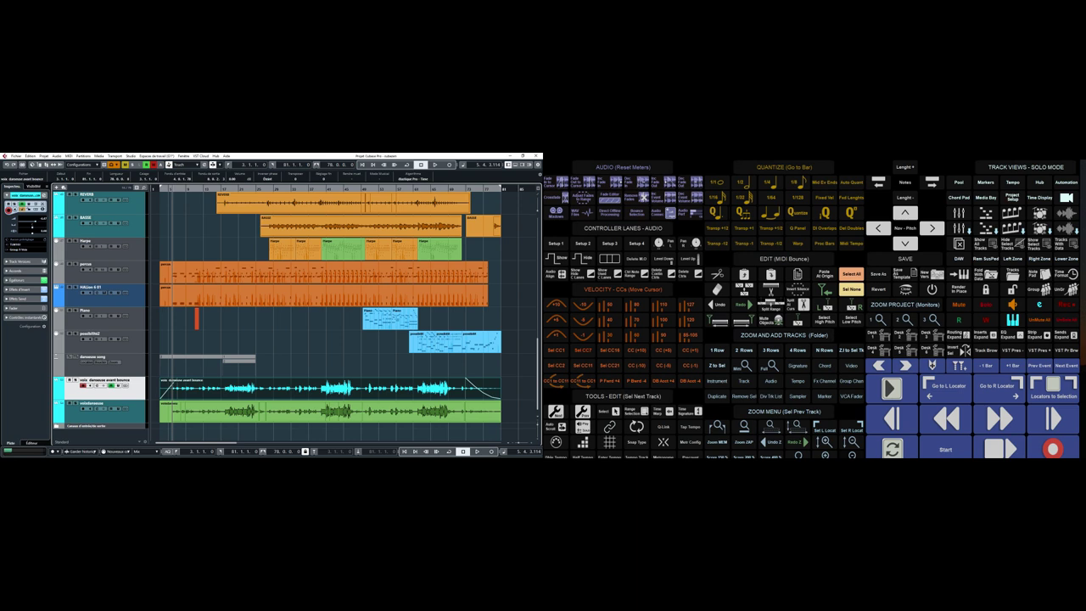
pyautogui.hotkey('shift', 'f')
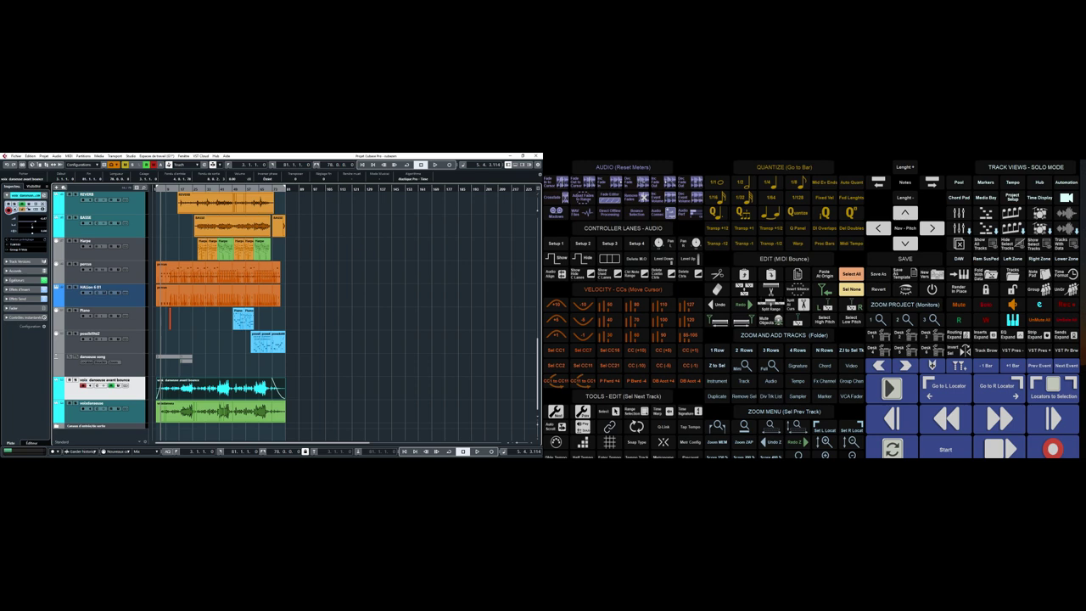
pyautogui.hotkey('alt', '1')
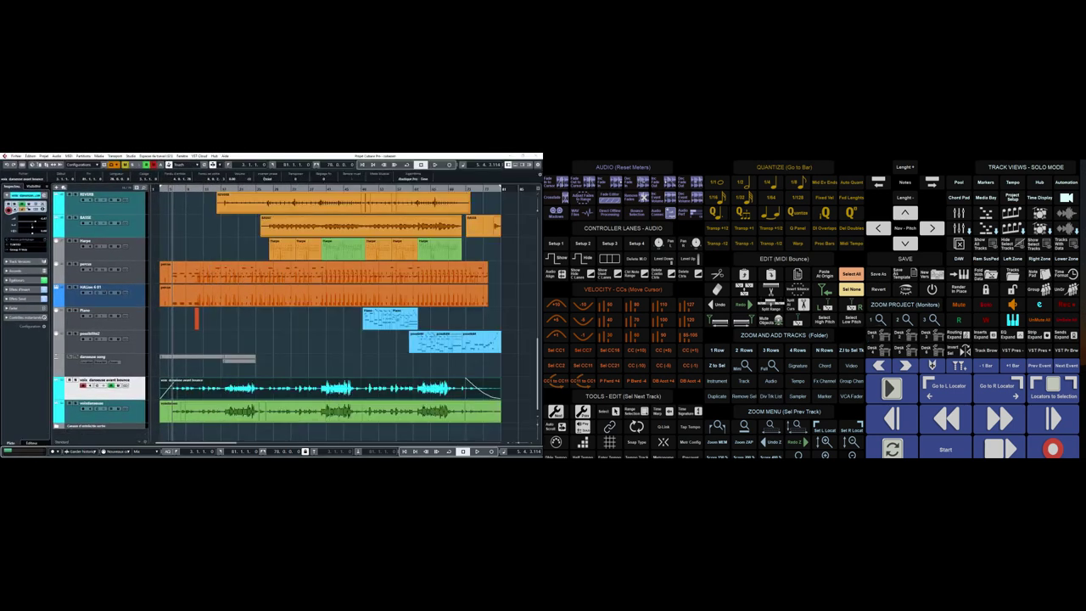
# View the mixer and plug-in workspaces and the virtual instruments workspace, ending on the project window.
pyautogui.press('alt+KP_2')
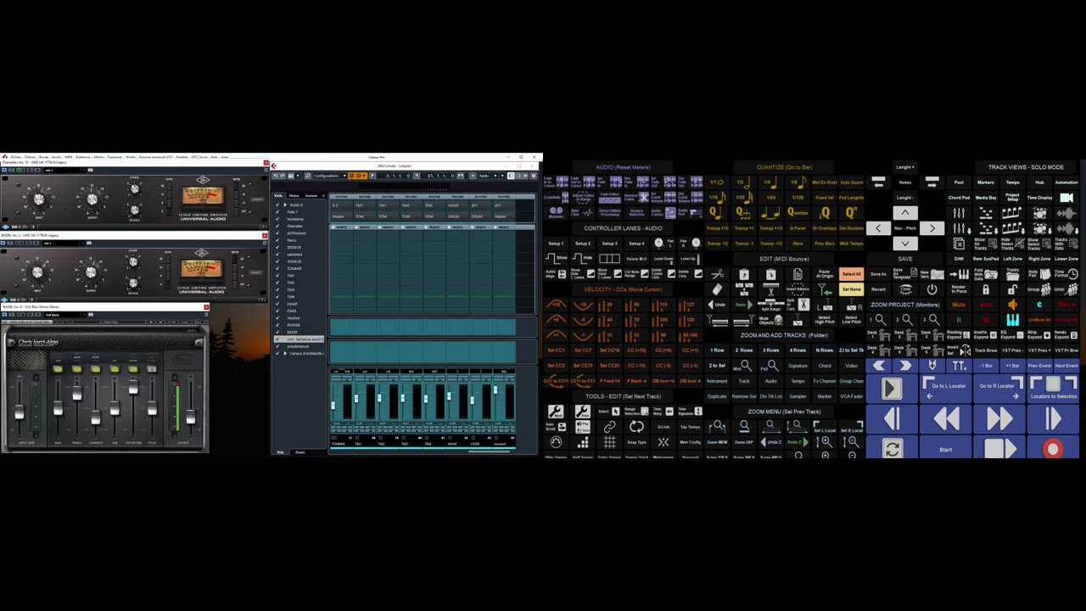
pyautogui.press('alt+KP_3')
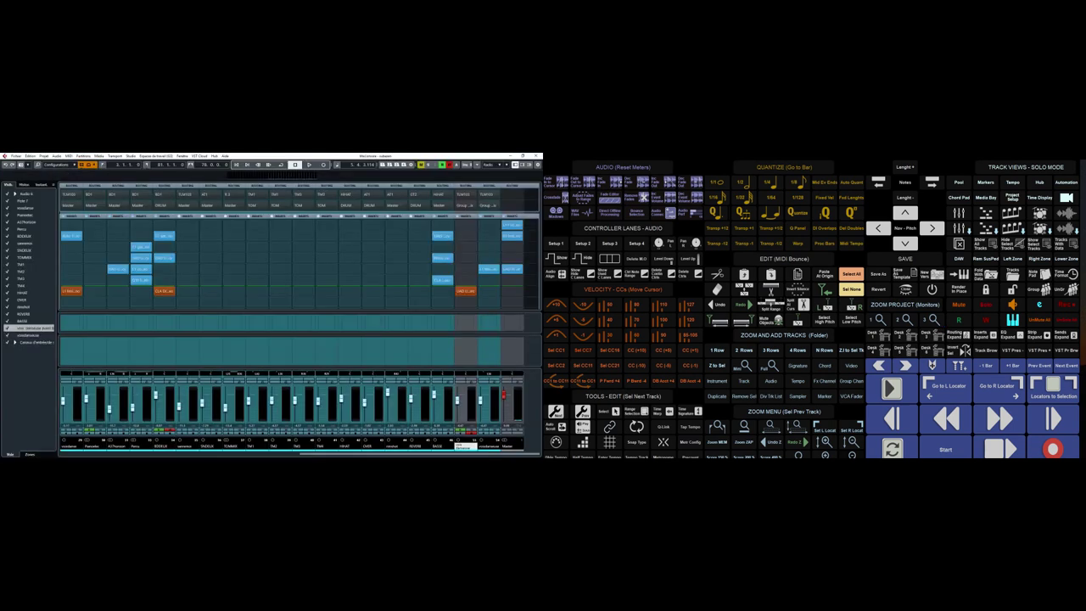
pyautogui.press('alt+KP_4')
pyautogui.press('alt+KP_2')
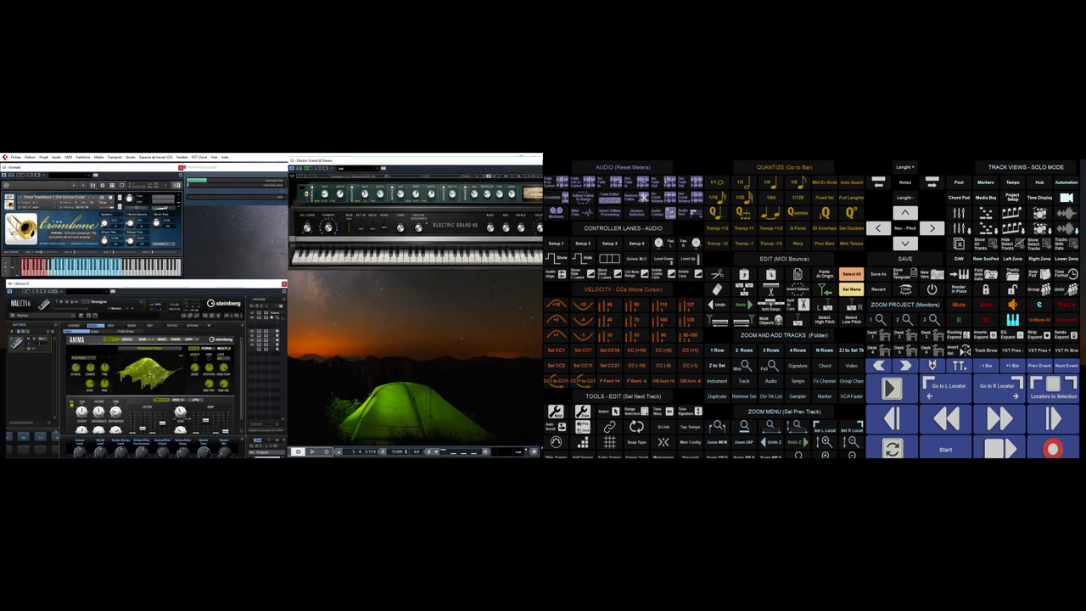
pyautogui.press('alt+KP_1')
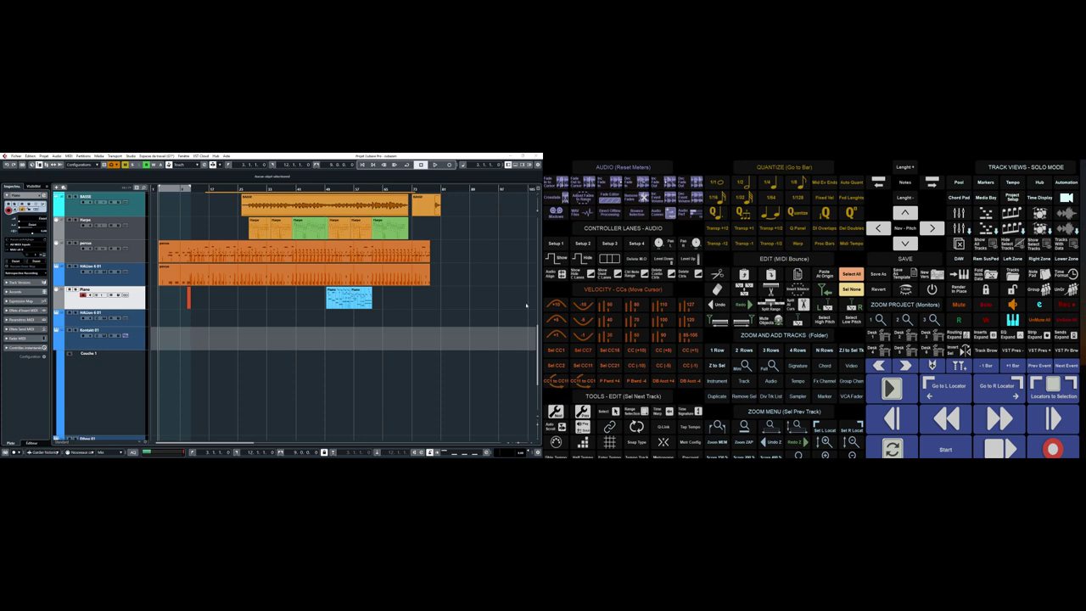
# Add a video track and a marker track named "danseuse song" below the HALion track that follows the Piano track.
pyautogui.press('F2')
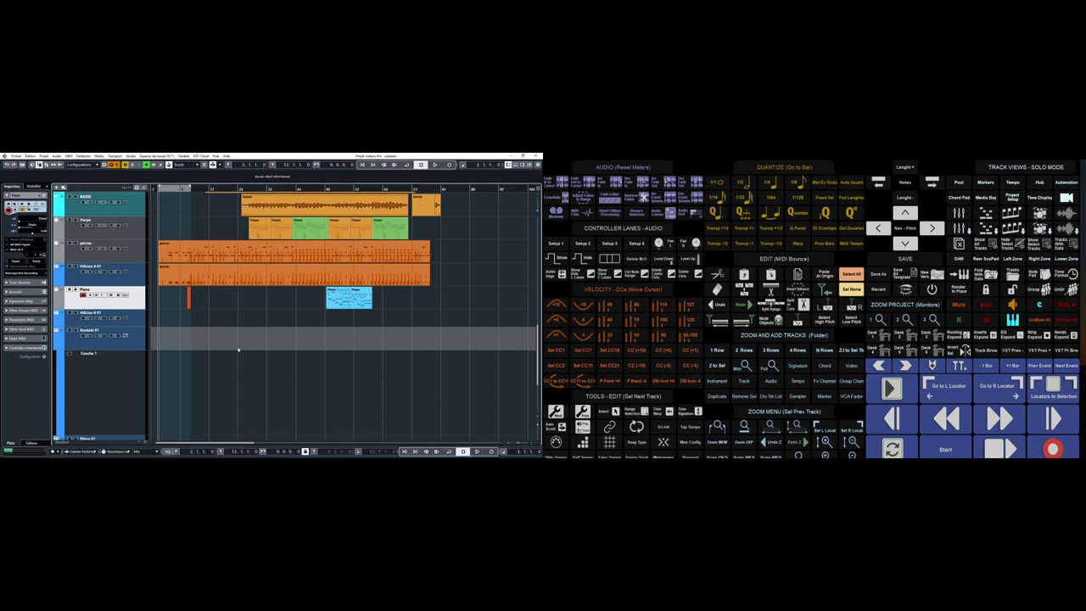
pyautogui.click(140, 339)
pyautogui.click(130, 319)
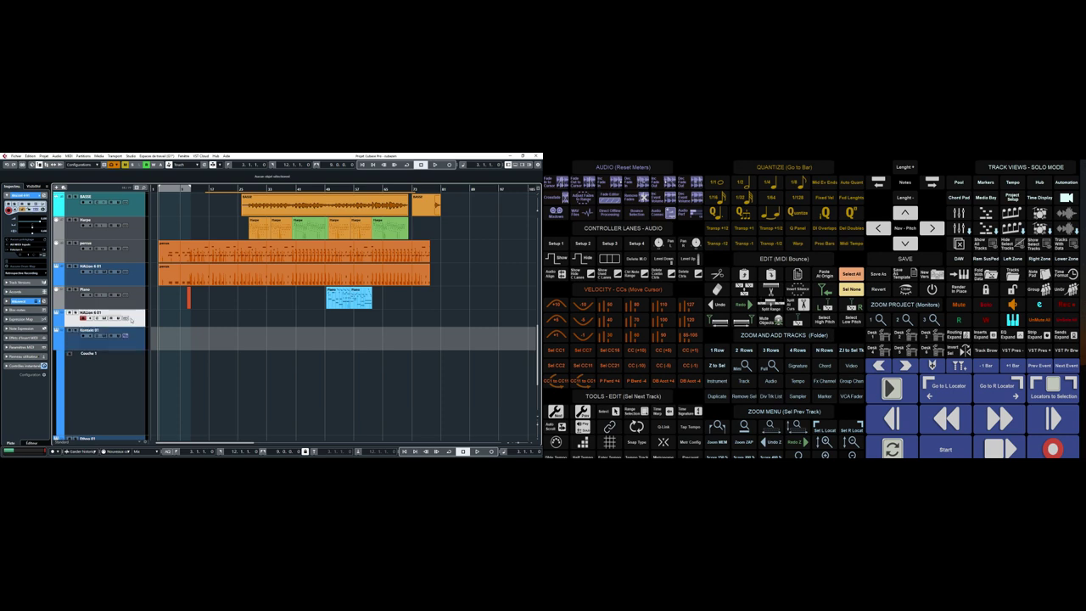
pyautogui.click(851, 366)
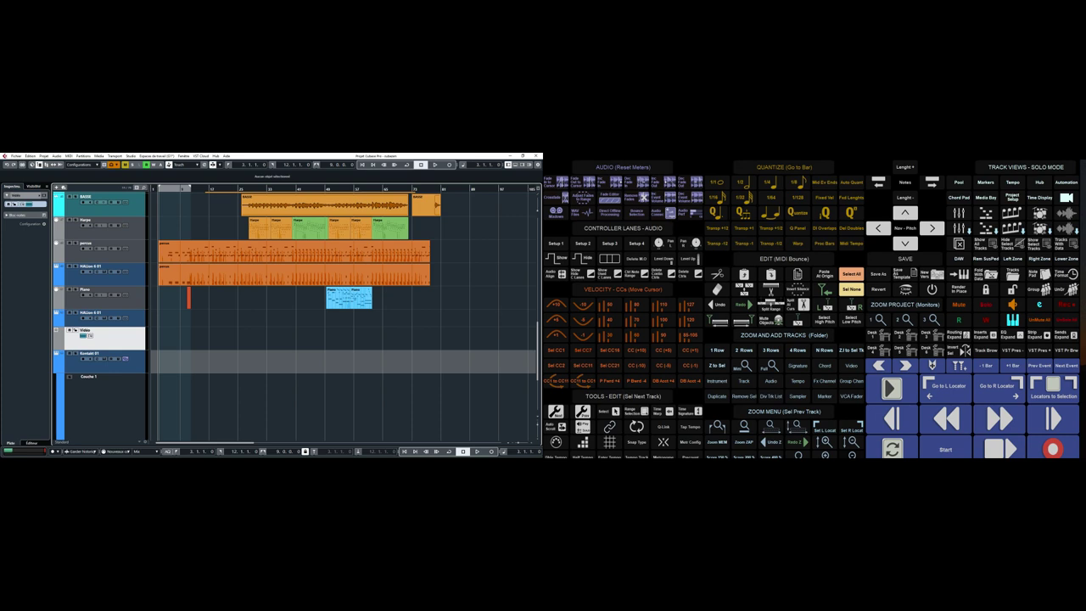
pyautogui.click(825, 396)
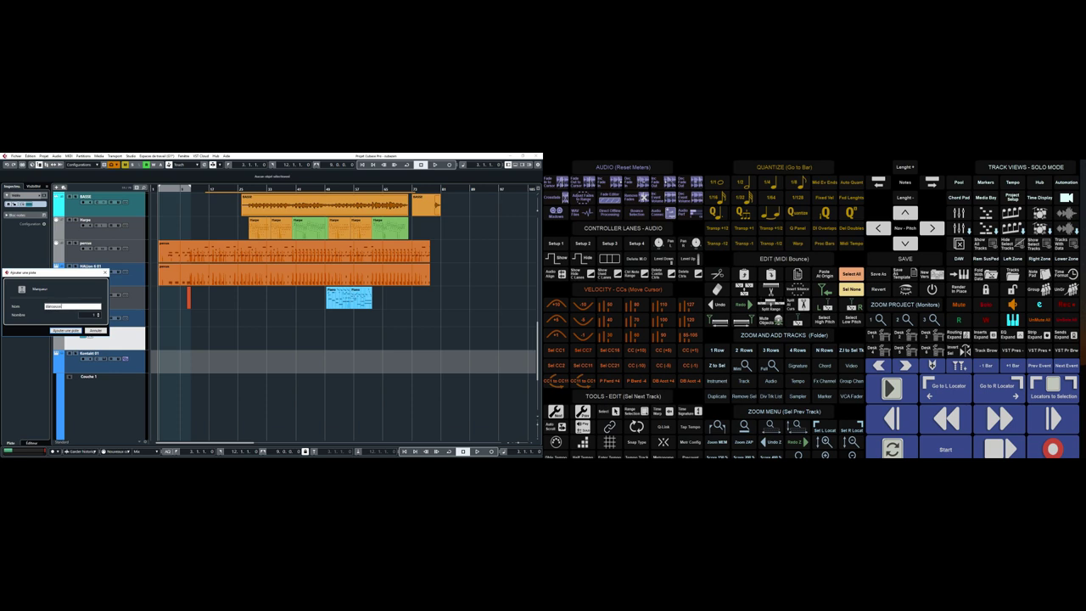
pyautogui.press('Return')
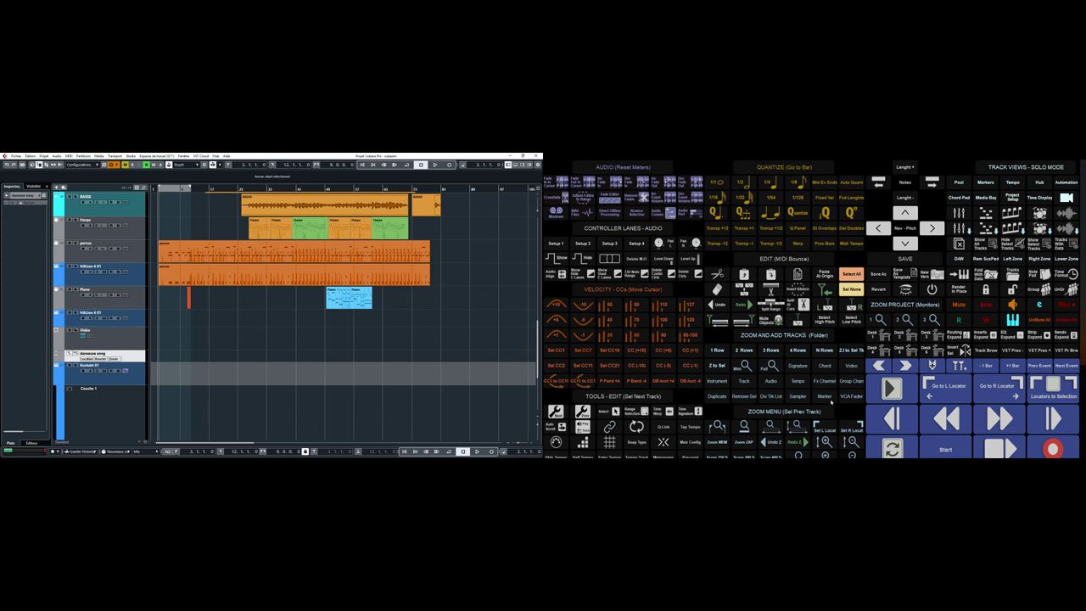
# Add a cycle marker spanning the percussion part on the HALion track just above the Piano track.
pyautogui.press('Up')
pyautogui.press('Up')
pyautogui.press('Up')
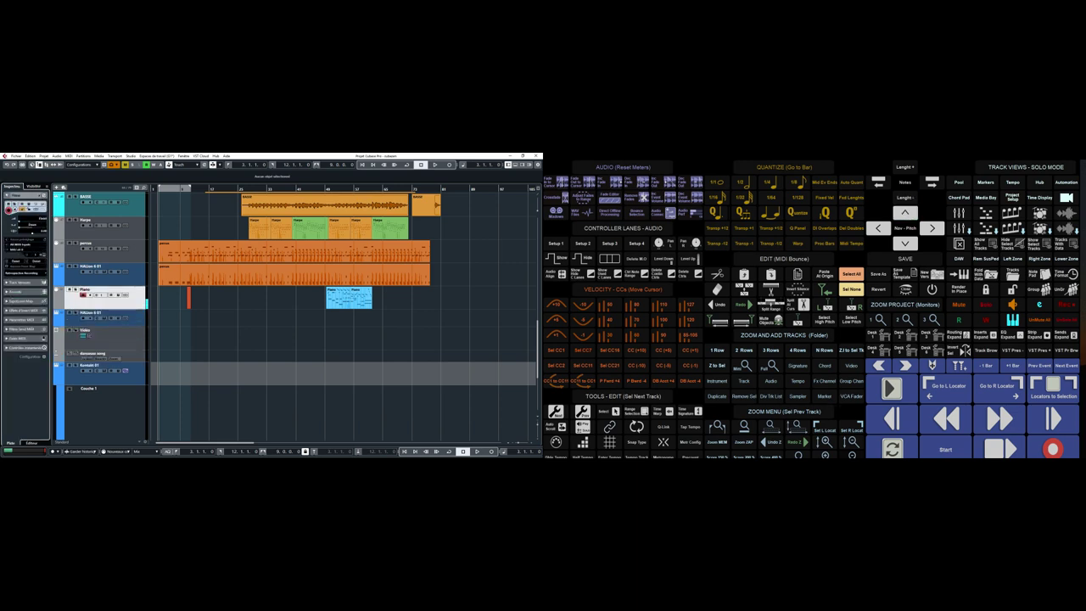
pyautogui.press('Up')
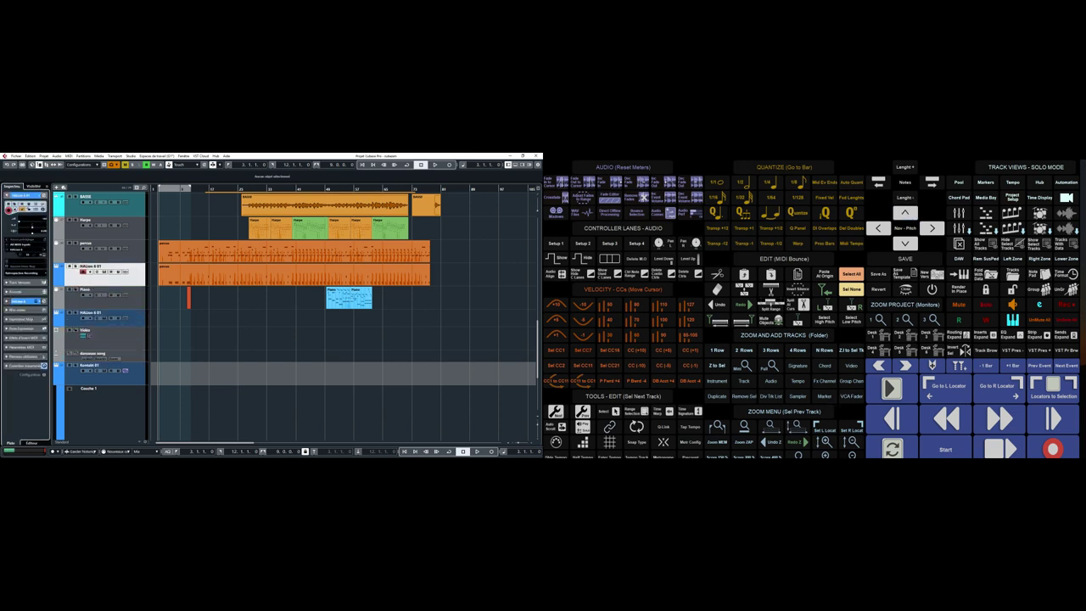
pyautogui.press('p')
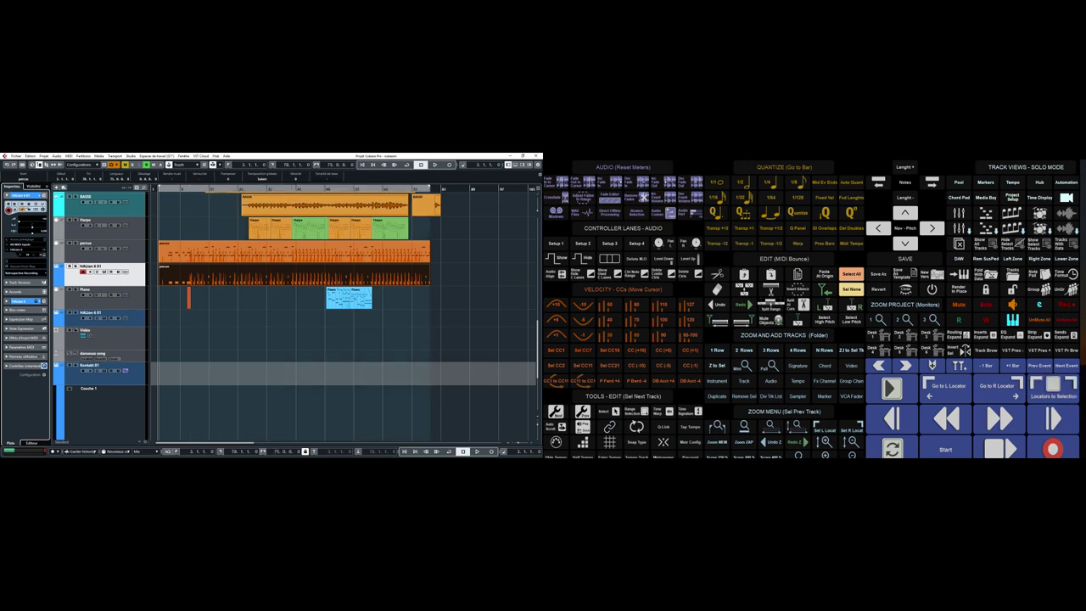
pyautogui.press('ctrl+Insert')
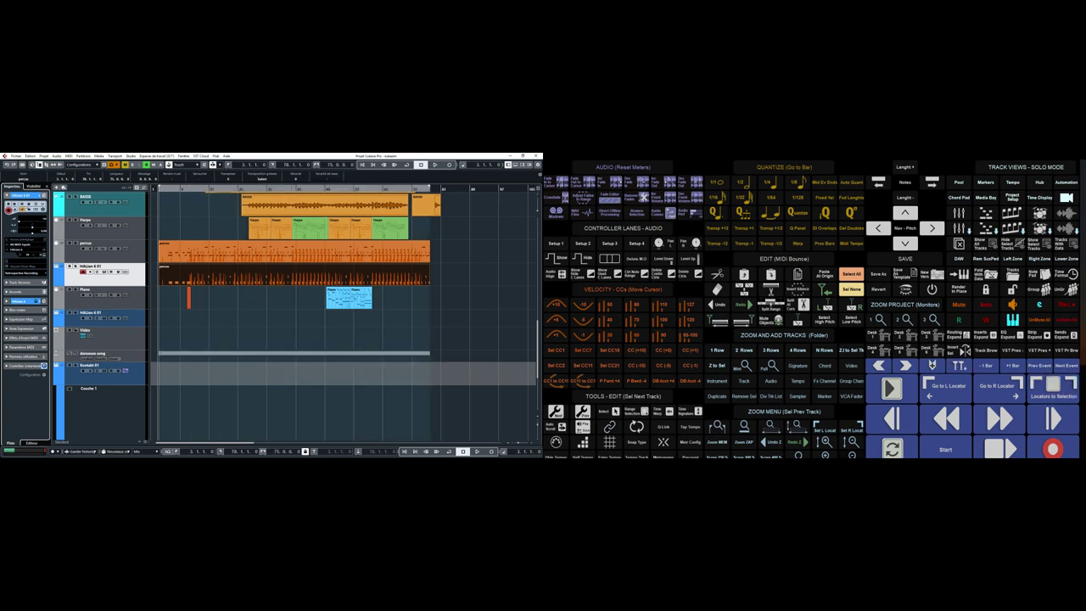
# Add a cycle marker over each of the two blue parts on the Piano track.
pyautogui.press('Down')
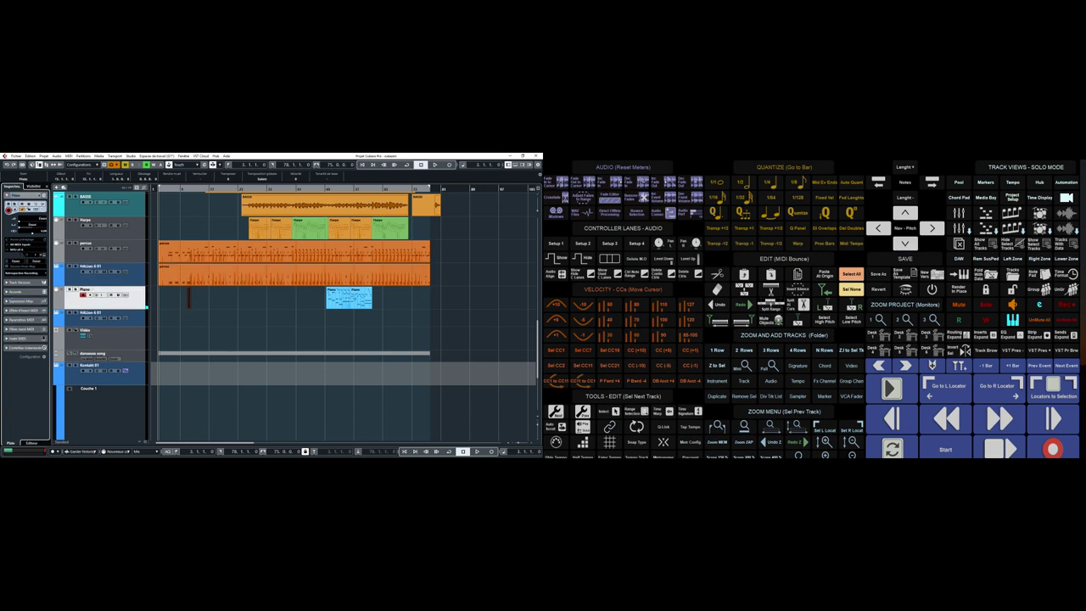
pyautogui.press('Right')
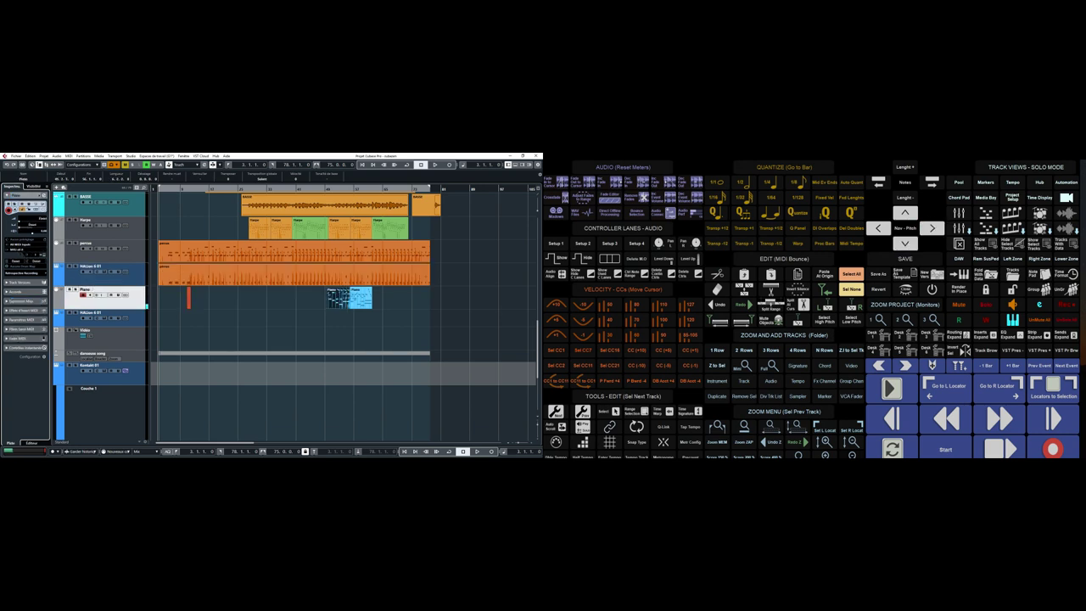
pyautogui.press('p')
pyautogui.press('ctrl+Insert')
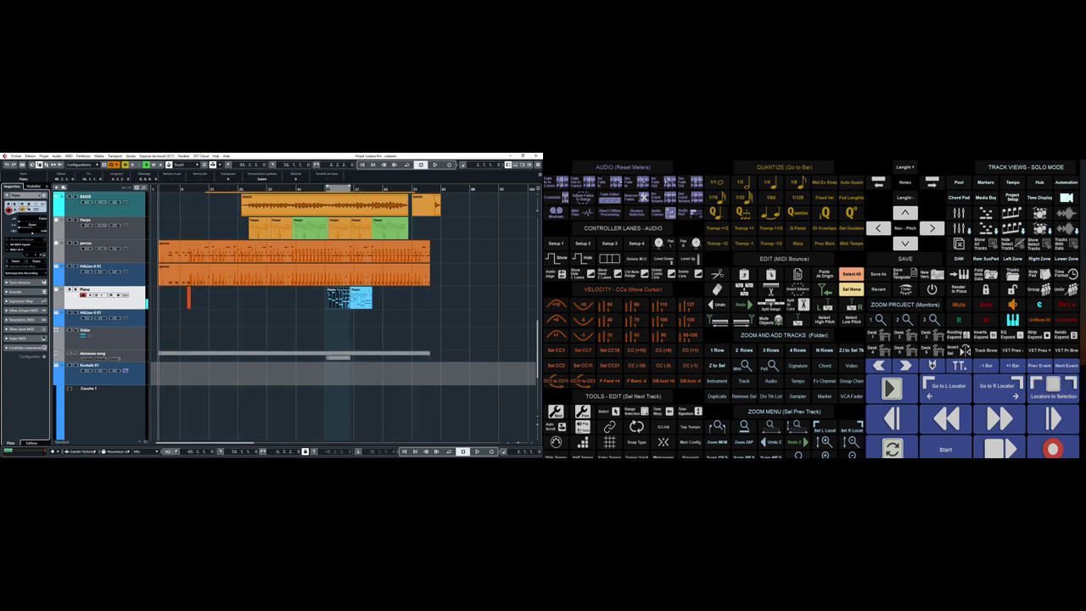
pyautogui.press('Left')
pyautogui.press('p')
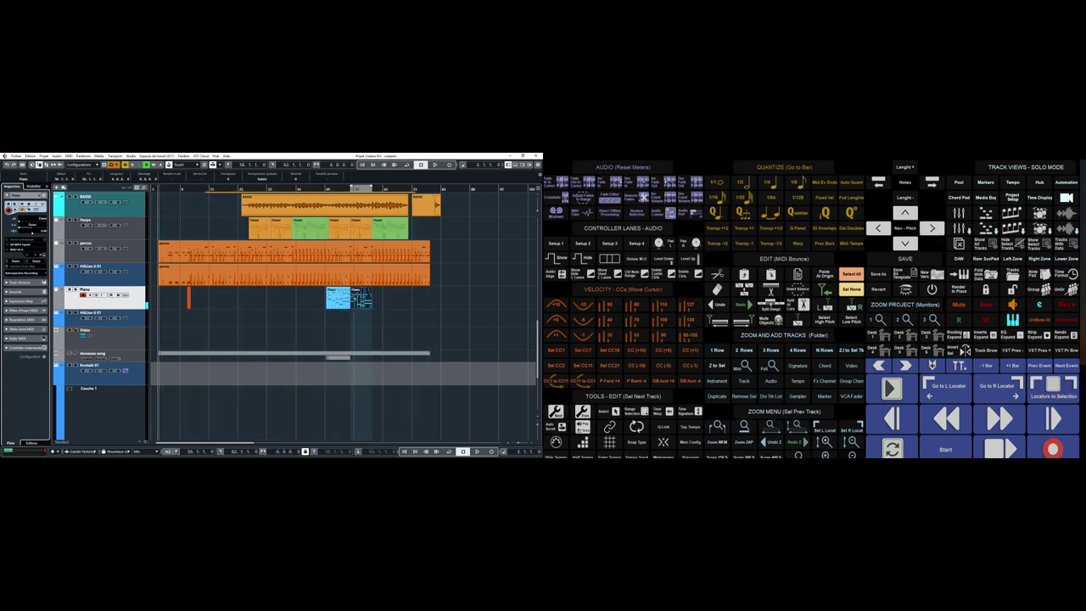
pyautogui.press('ctrl+Insert')
# Add a The Grand 3 instrument track routed to Master and close the instrument's window.
pyautogui.click(717, 381)
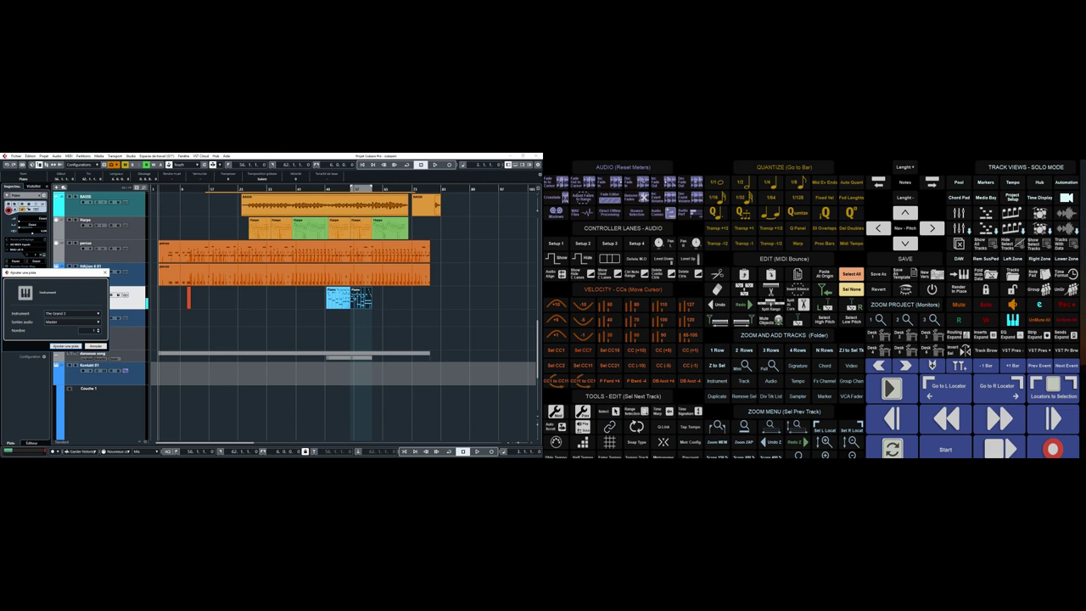
pyautogui.press('Return')
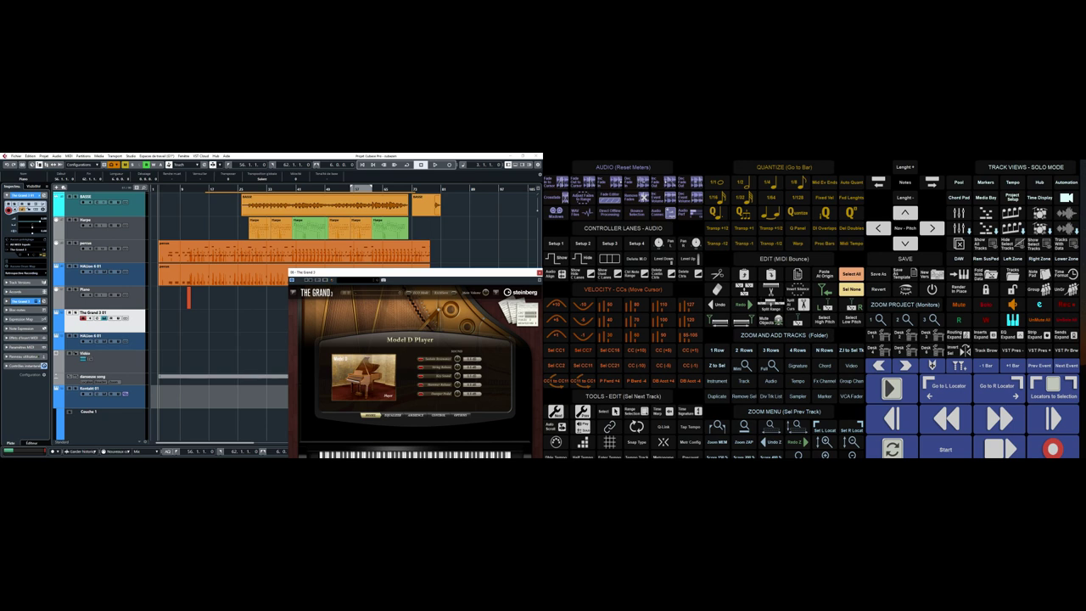
pyautogui.click(1012, 319)
pyautogui.click(1013, 319)
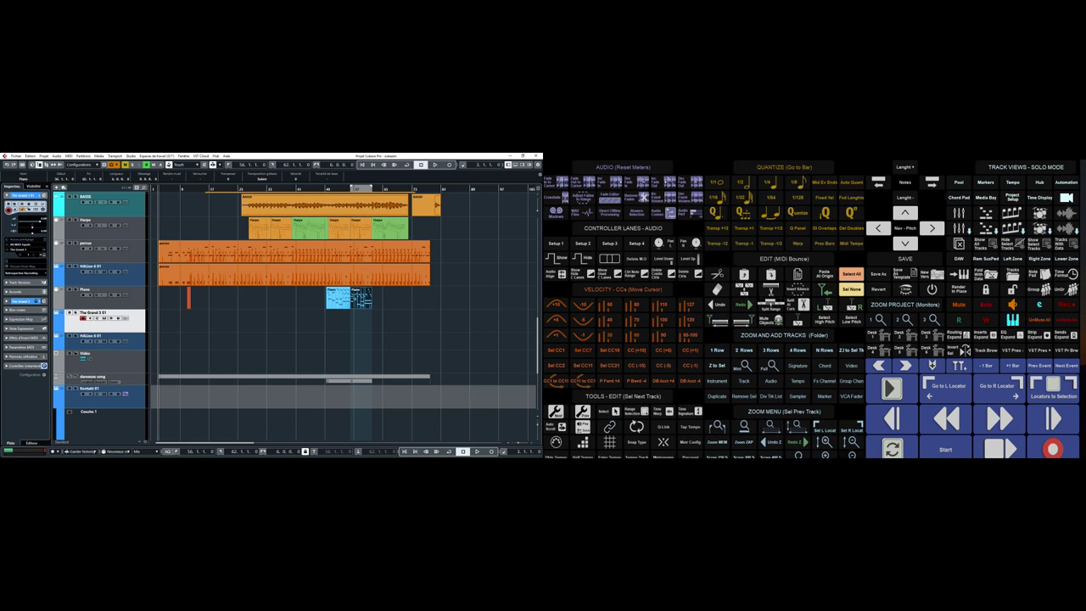
# Solo The Grand 3 track and record a short rising MIDI part on it.
pyautogui.press('F11')
pyautogui.press('s')
pyautogui.press('KP_Multiply')
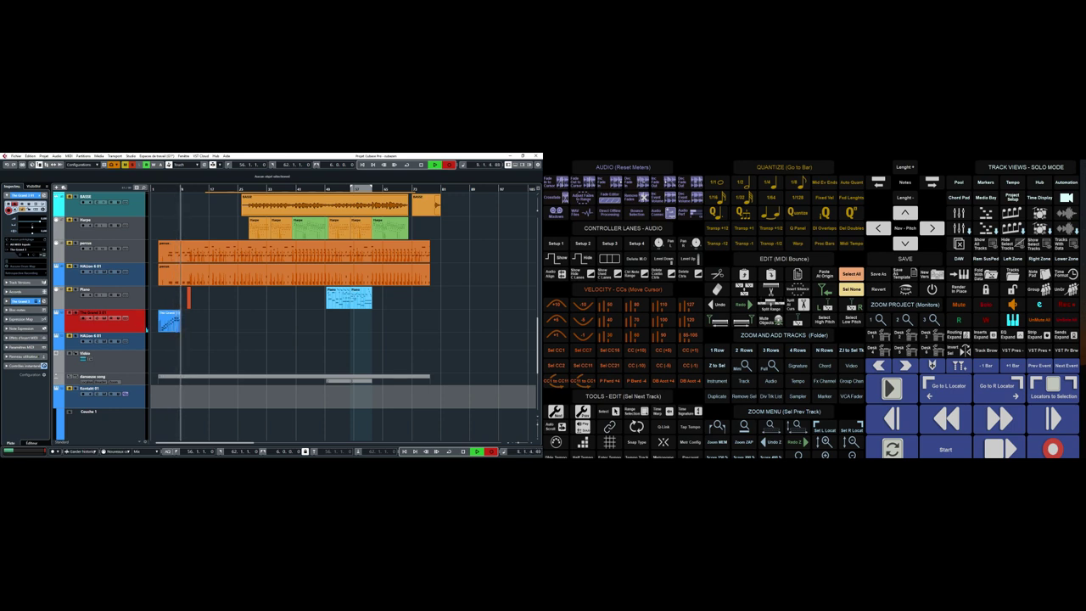
pyautogui.press('space')
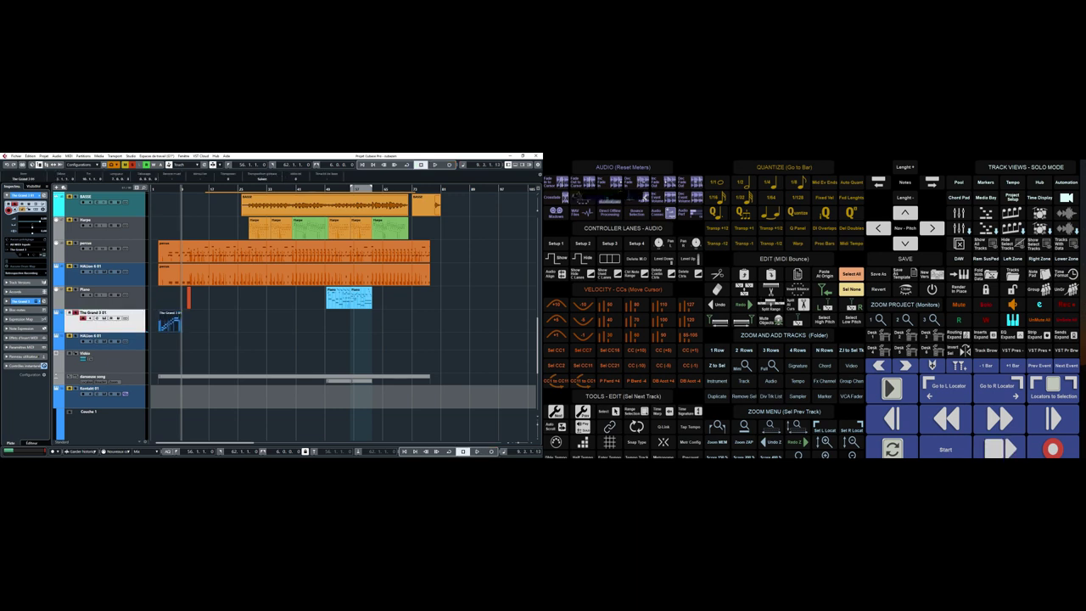
# Open the recorded part in the Key Editor and quantize its notes to 1/4.
pyautogui.press('Return')
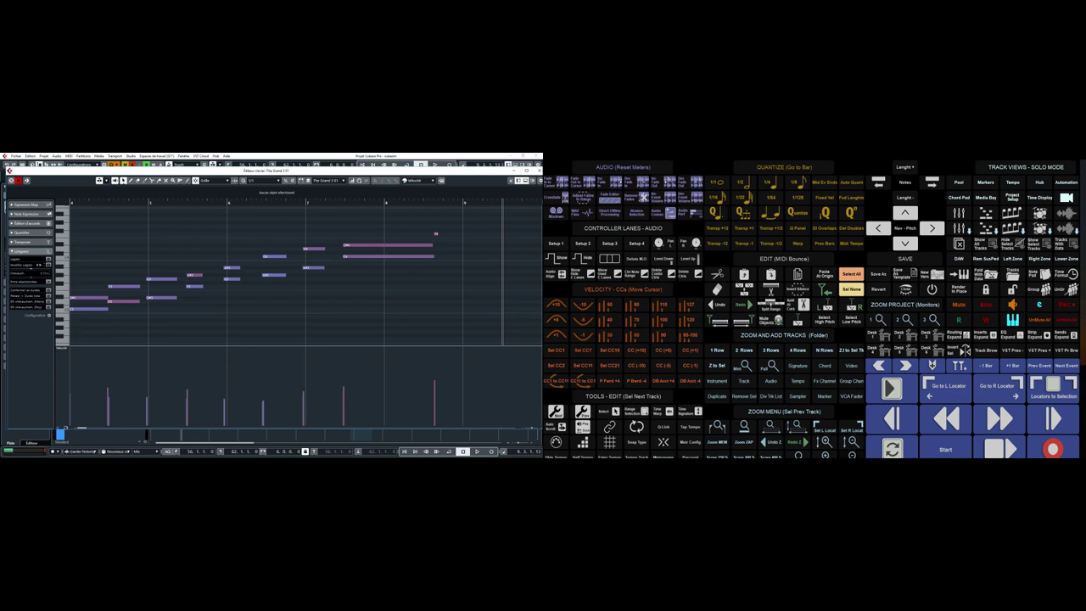
pyautogui.hotkey('shift', 'f')
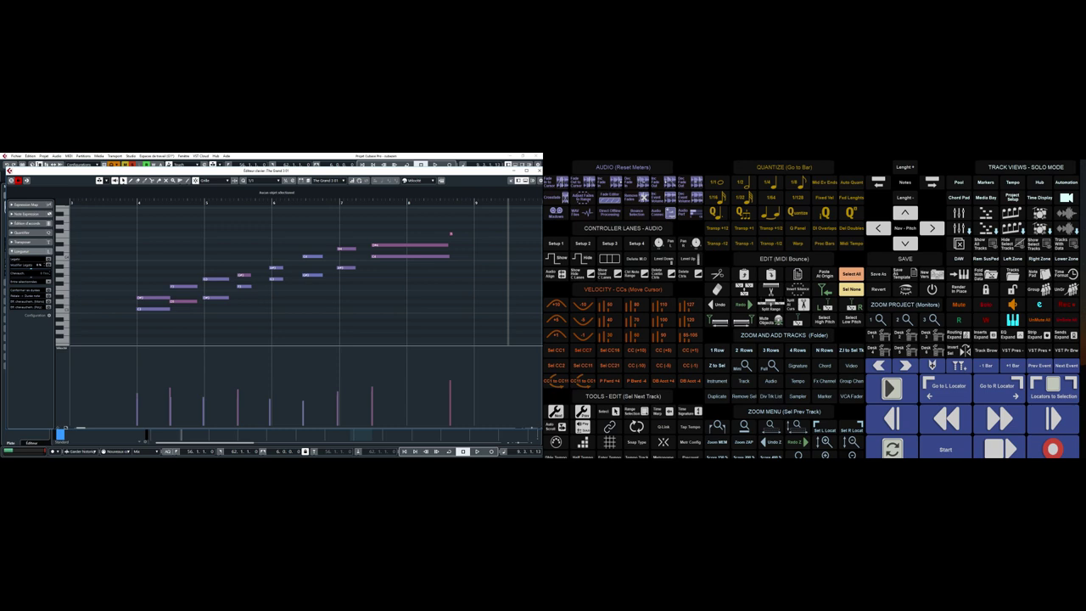
pyautogui.click(744, 427)
pyautogui.click(771, 182)
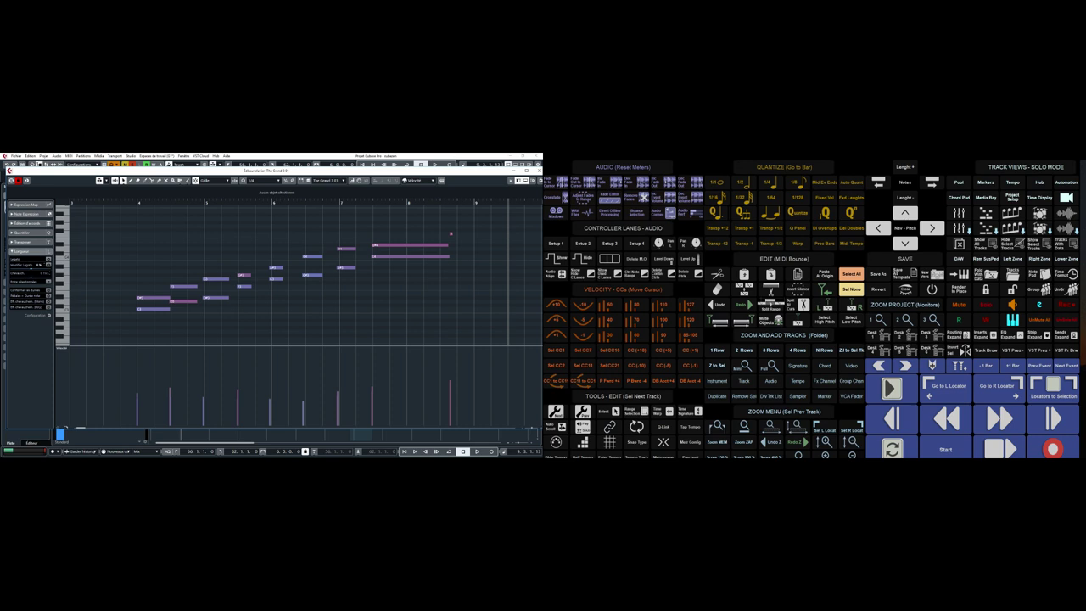
pyautogui.click(798, 213)
# Set the quantize value to 1/128 and lengthen all the notes to legato.
pyautogui.click(798, 198)
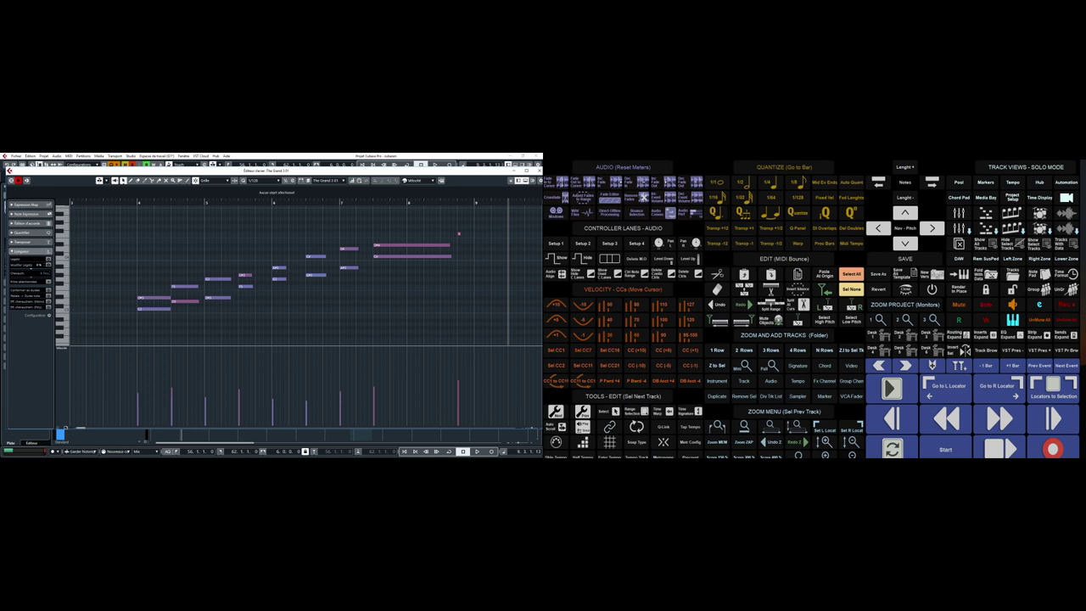
pyautogui.hotkey('ctrl', 'a')
pyautogui.press('q')
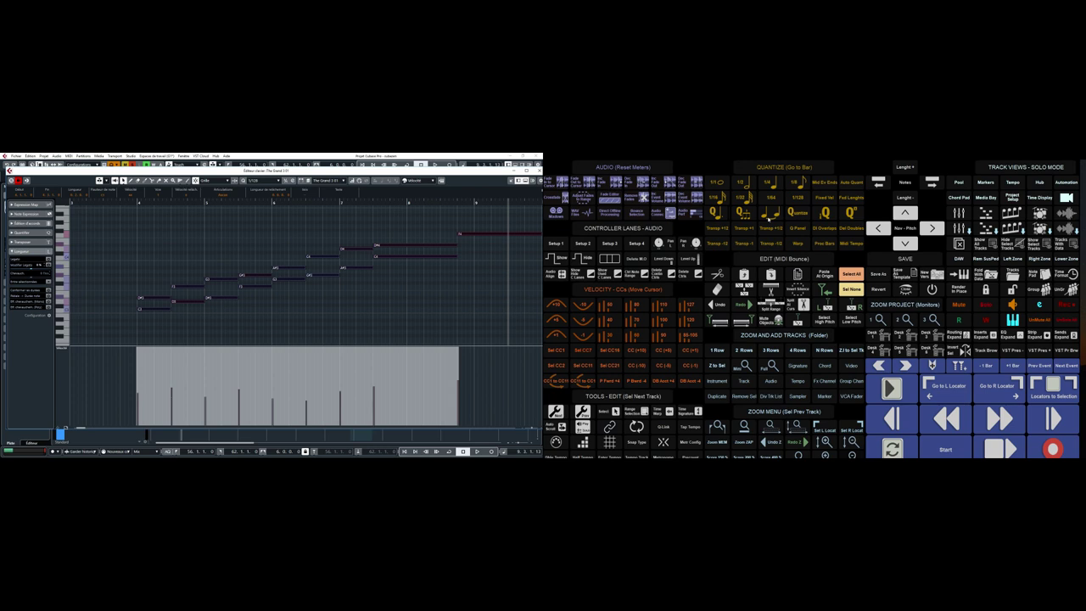
# Deselect the notes and step through them one by one from the start, wrapping round to the first note.
pyautogui.hotkey('ctrl', 'shift', 'a')
pyautogui.press('Right')
pyautogui.press('Right')
pyautogui.press('Right')
pyautogui.press('Right')
pyautogui.press('Right')
pyautogui.press('Right')
pyautogui.press('Right')
pyautogui.press('Right')
pyautogui.press('Right')
pyautogui.press('Right')
pyautogui.press('Right')
pyautogui.press('Right')
pyautogui.press('Right')
pyautogui.press('Right')
pyautogui.press('Right')
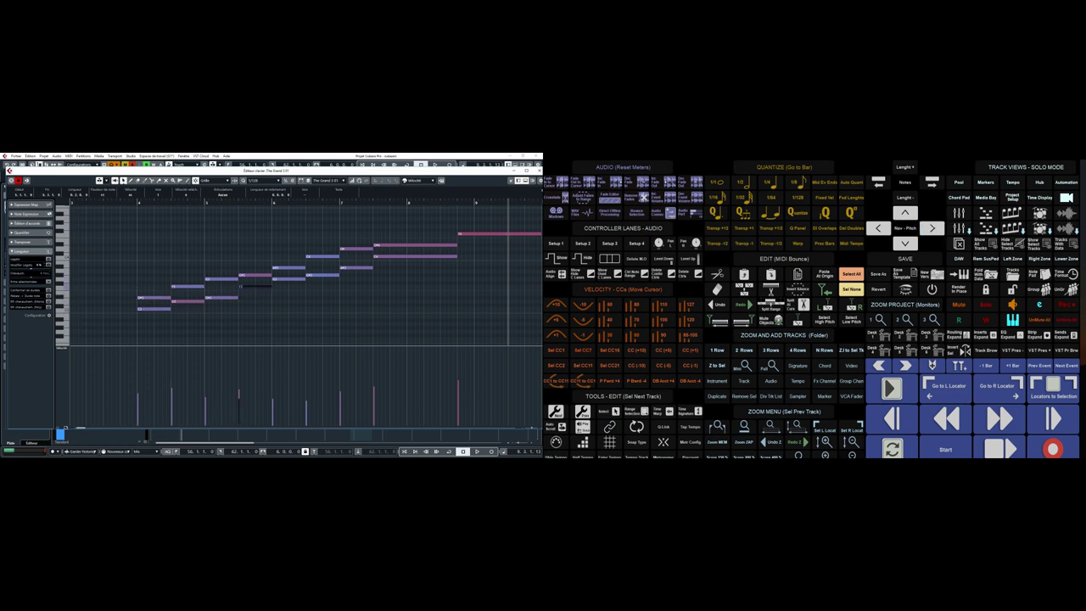
pyautogui.click(932, 227)
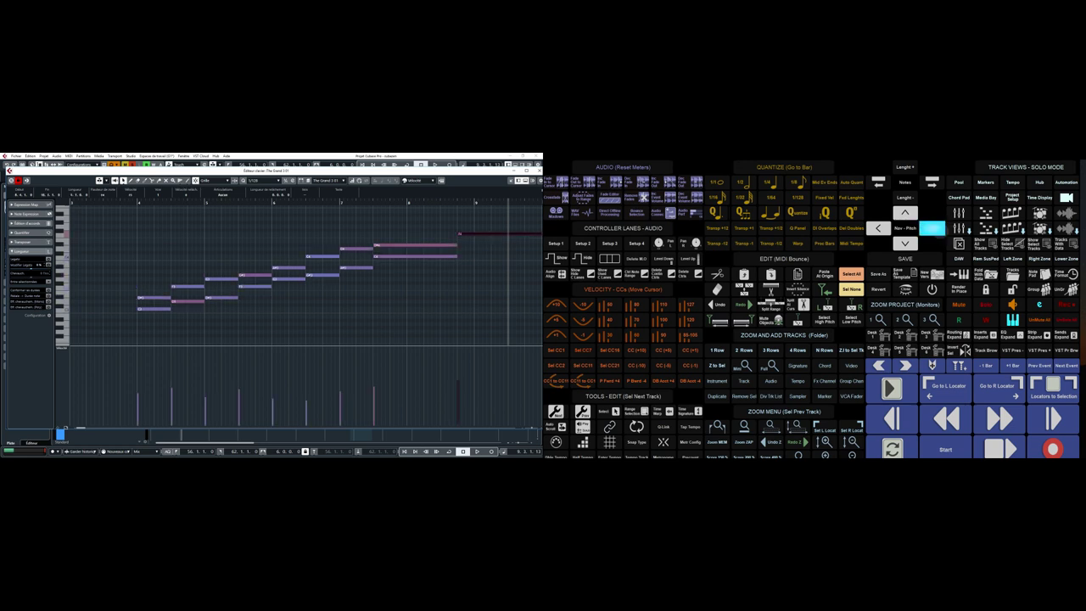
pyautogui.click(932, 228)
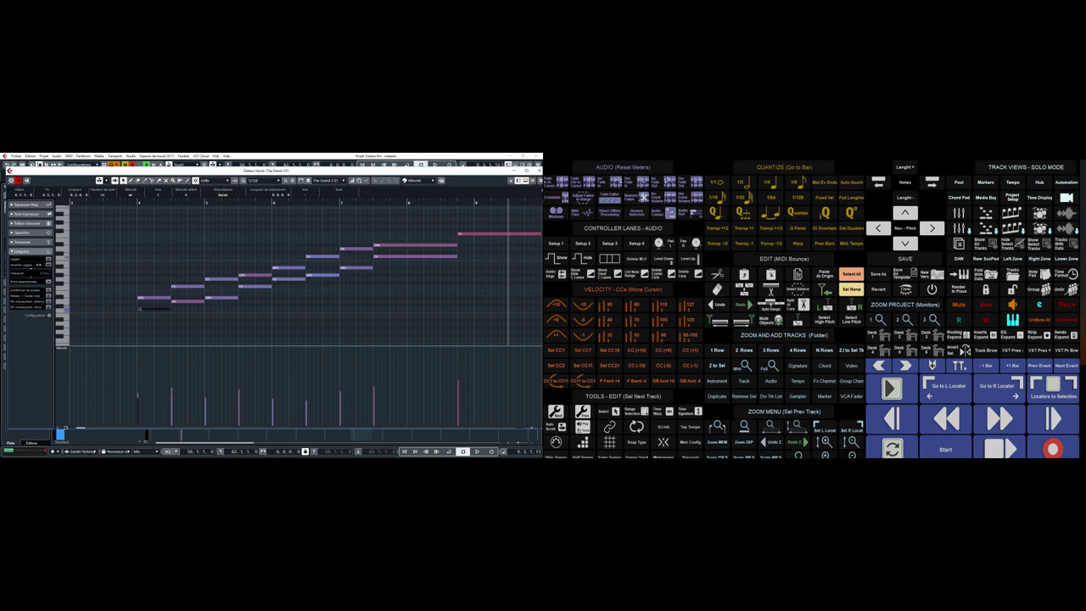
# Clear the note selection and step forward through the notes to select the last, highest one.
pyautogui.hotkey('ctrl', 'shift', 'a')
pyautogui.click(879, 228)
pyautogui.click(931, 227)
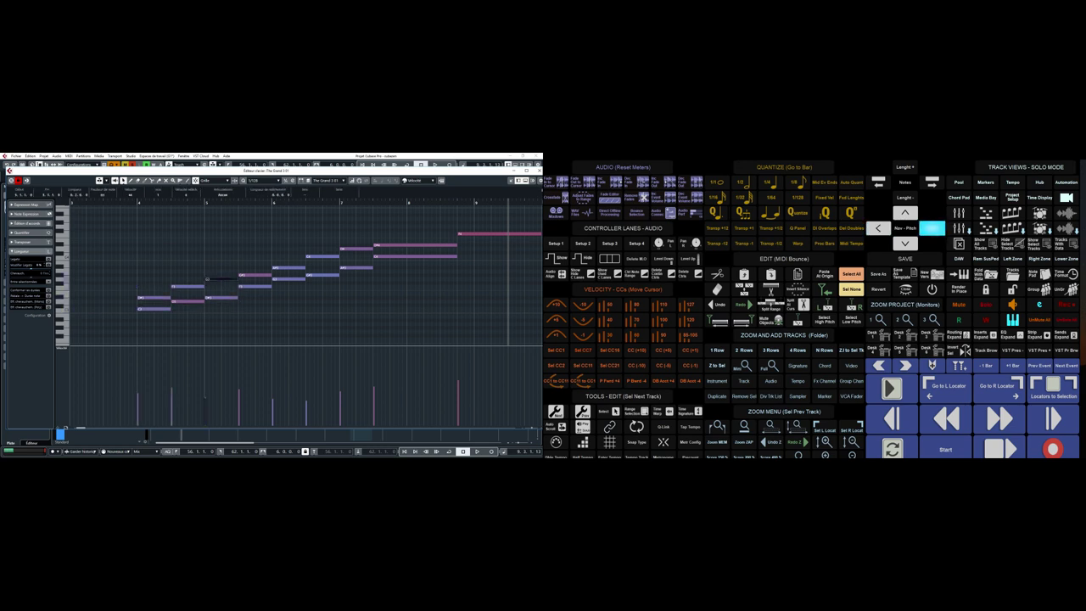
pyautogui.press('Right')
pyautogui.press('Right')
pyautogui.press('Right')
pyautogui.press('Right')
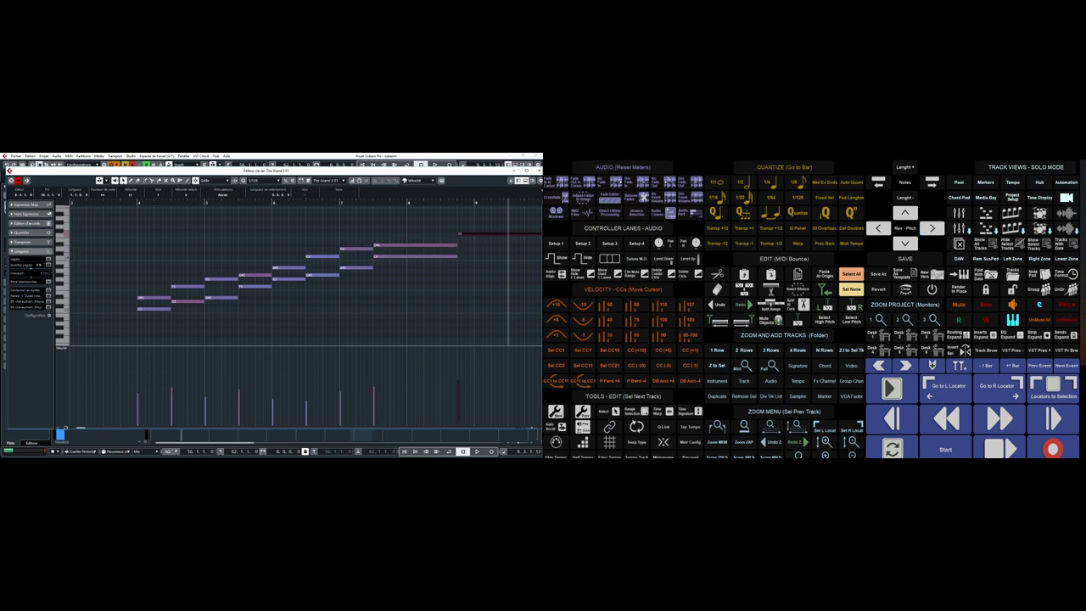
# Shorten the last, highest note repeatedly and nudge its start slightly earlier.
pyautogui.click(905, 197)
pyautogui.click(906, 197)
pyautogui.click(906, 197)
pyautogui.click(906, 197)
pyautogui.click(905, 197)
pyautogui.click(905, 197)
pyautogui.click(906, 197)
pyautogui.click(906, 197)
pyautogui.click(879, 181)
pyautogui.click(880, 181)
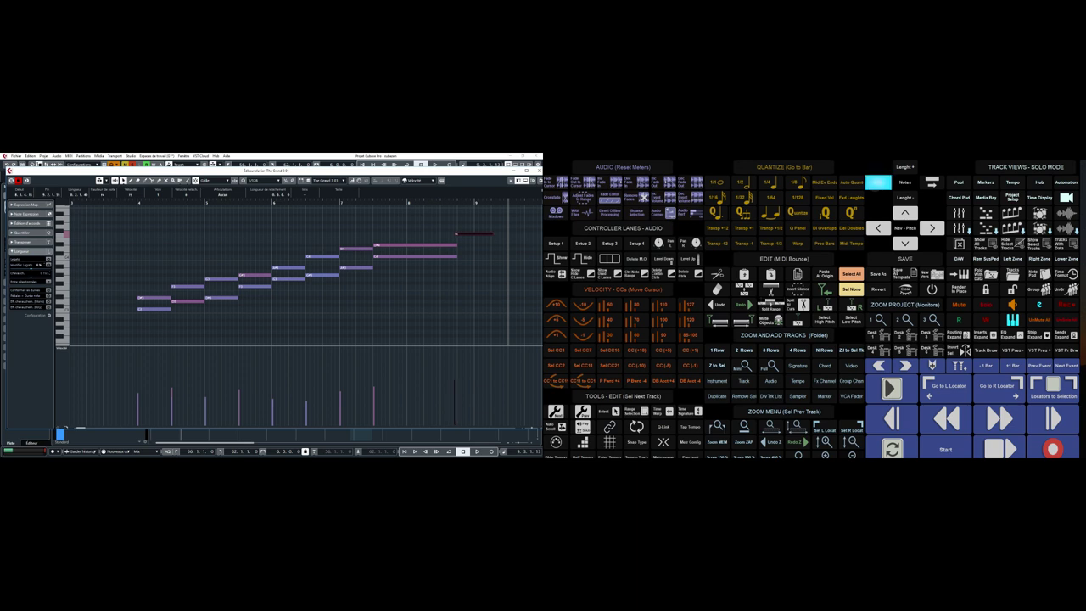
# Move the last note earlier by one 1/1 step and one 1/4 step.
pyautogui.click(717, 182)
pyautogui.click(880, 182)
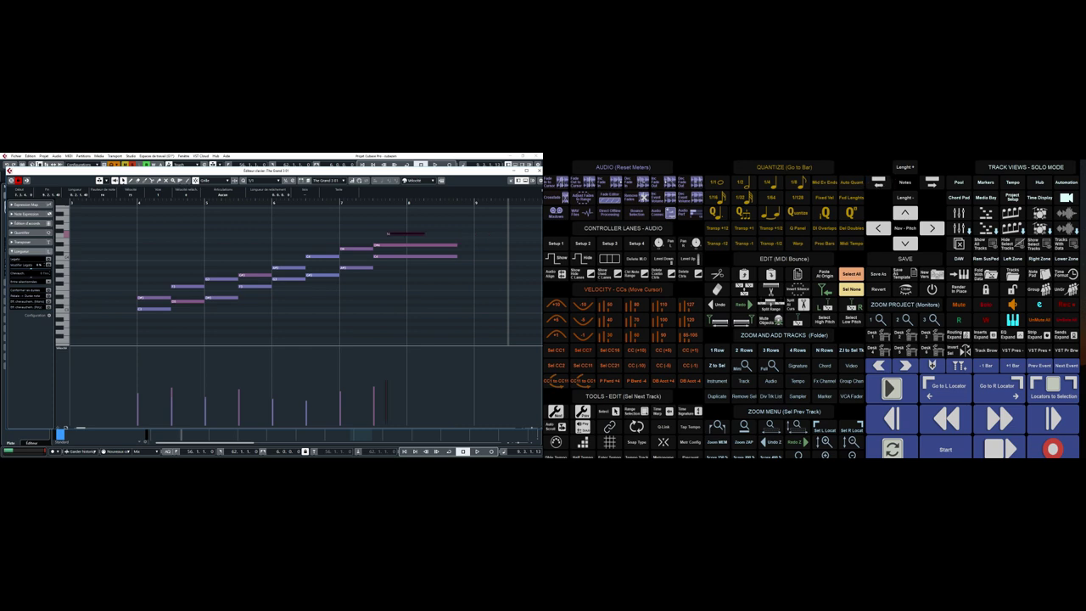
pyautogui.click(768, 182)
pyautogui.click(879, 182)
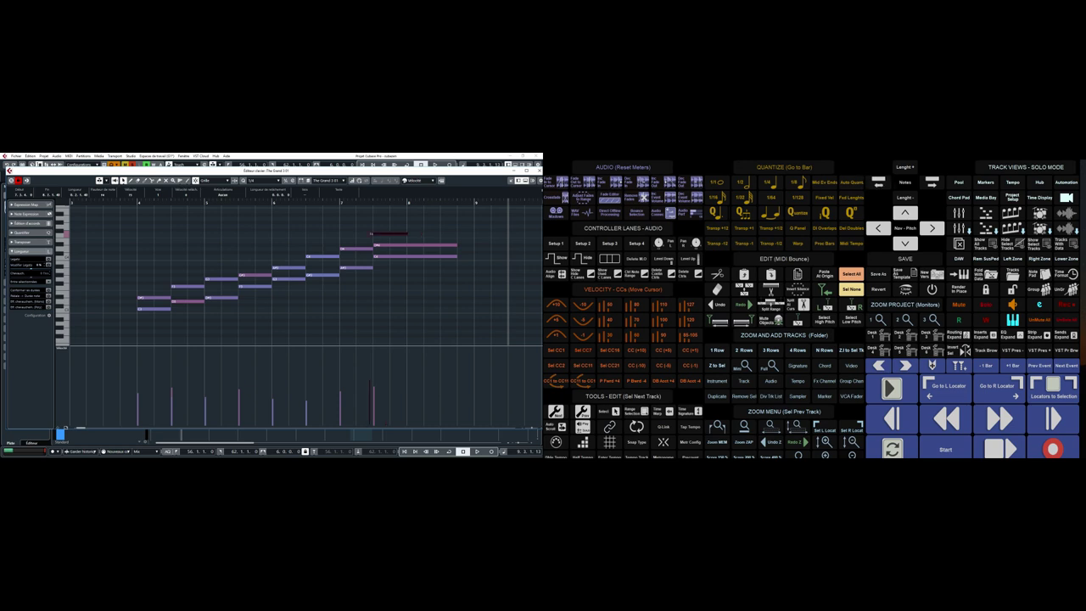
# Nudge the last note into line with the final chord's start and lengthen it by one step.
pyautogui.hotkey('ctrl', 'Right')
pyautogui.click(932, 182)
pyautogui.click(879, 181)
pyautogui.click(906, 167)
# Select all the notes and try the high velocity presets, finishing with slightly randomized velocities.
pyautogui.hotkey('ctrl', 'a')
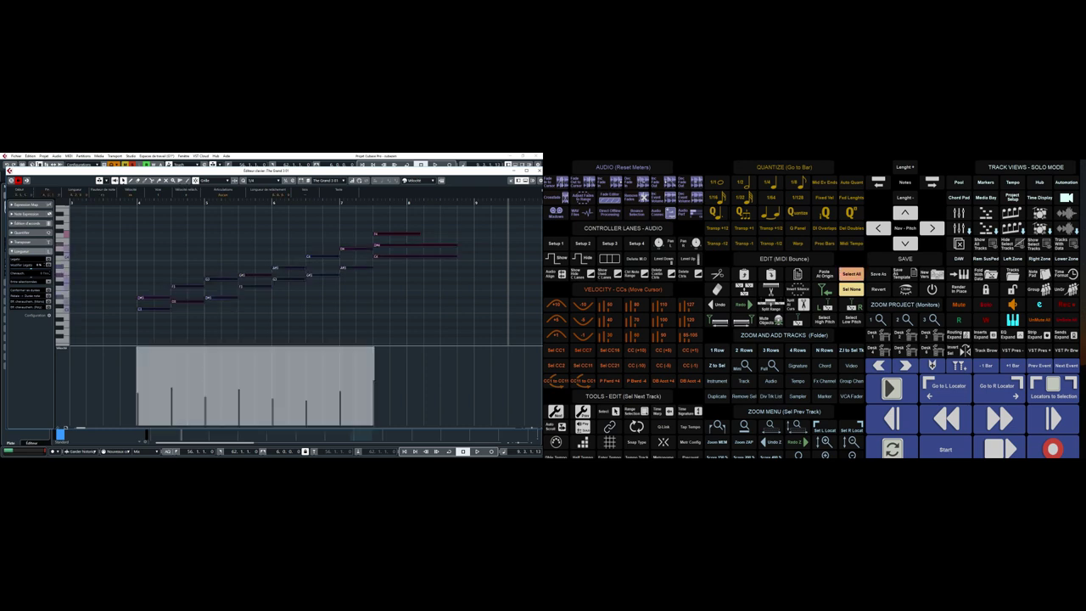
pyautogui.click(690, 335)
pyautogui.click(690, 320)
pyautogui.click(690, 320)
pyautogui.click(690, 319)
pyautogui.click(690, 335)
pyautogui.click(690, 334)
pyautogui.click(690, 334)
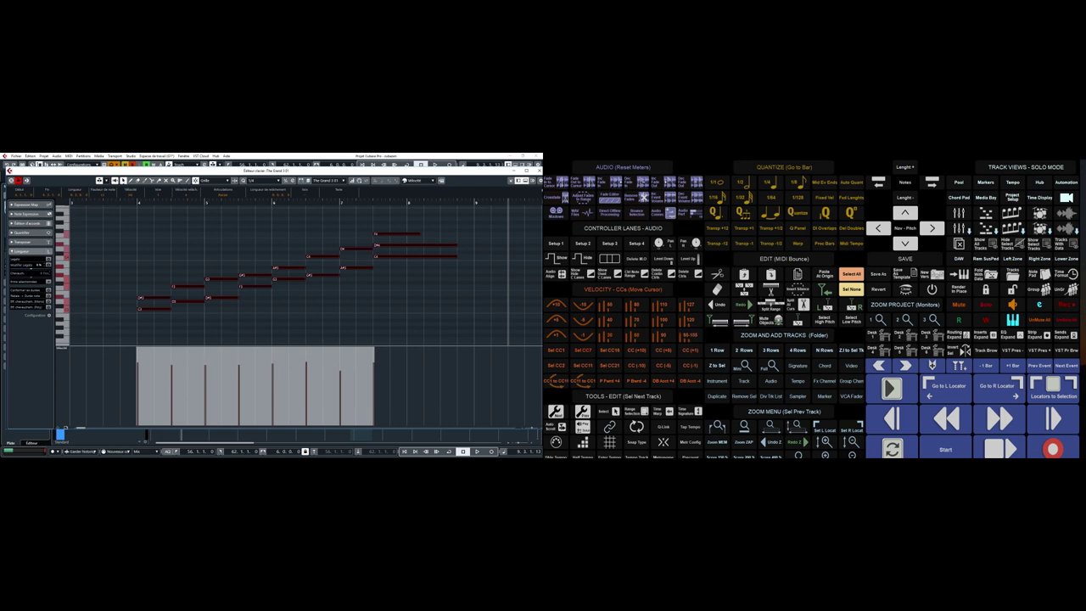
# Apply the velocity curve presets to all the notes and close the Key Editor.
pyautogui.click(583, 304)
pyautogui.click(583, 304)
pyautogui.click(556, 319)
pyautogui.click(556, 303)
pyautogui.press('Return')
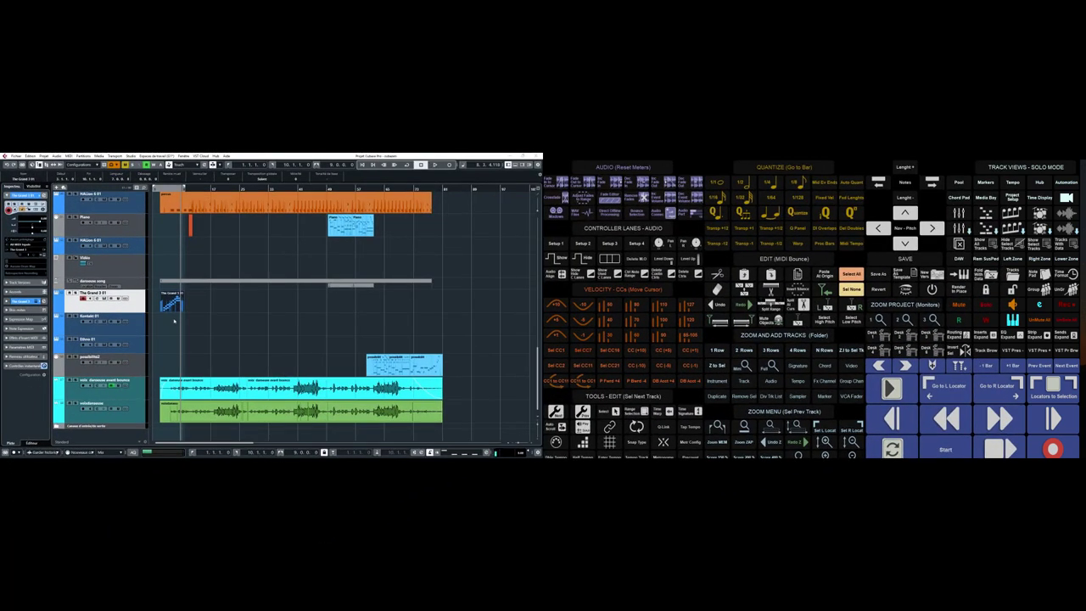
# Record a short MIDI part with controller movements on the soloed Kontakt 01 track, starting from the left locator.
pyautogui.click(175, 320)
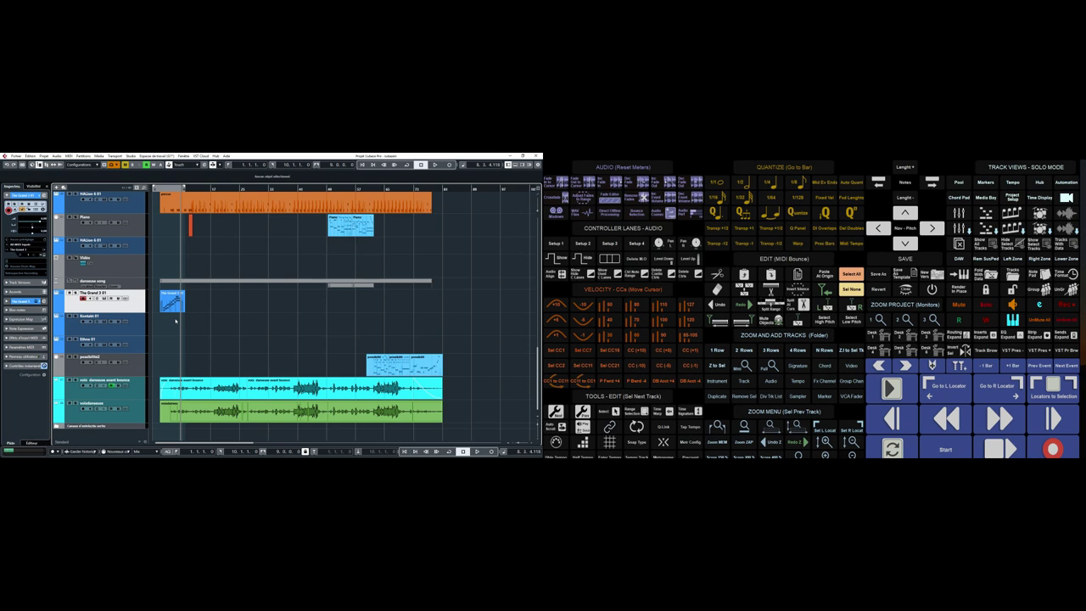
pyautogui.press('Down')
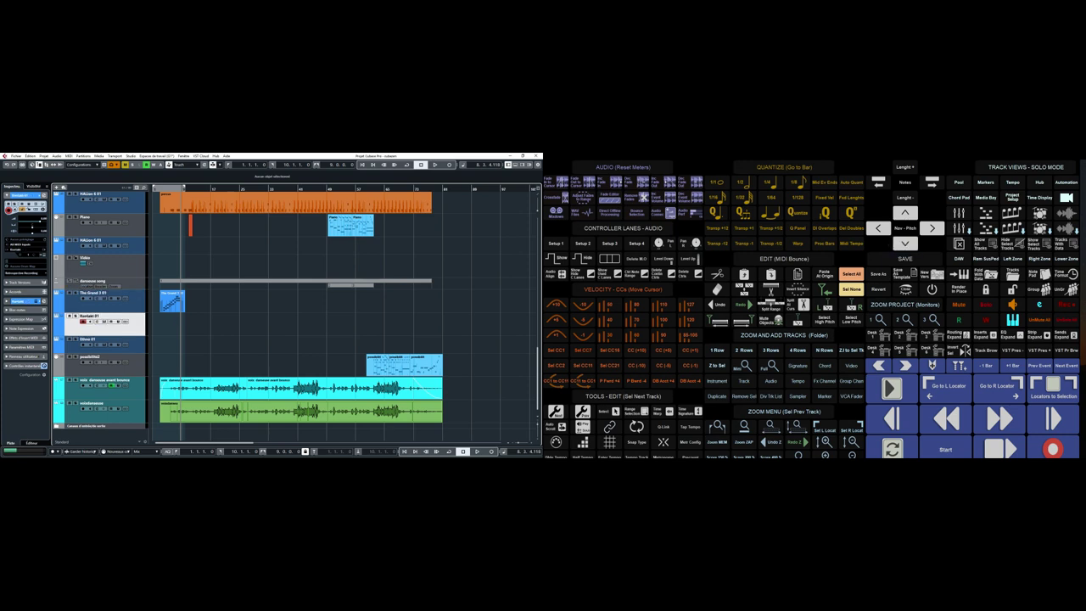
pyautogui.press('KP_1')
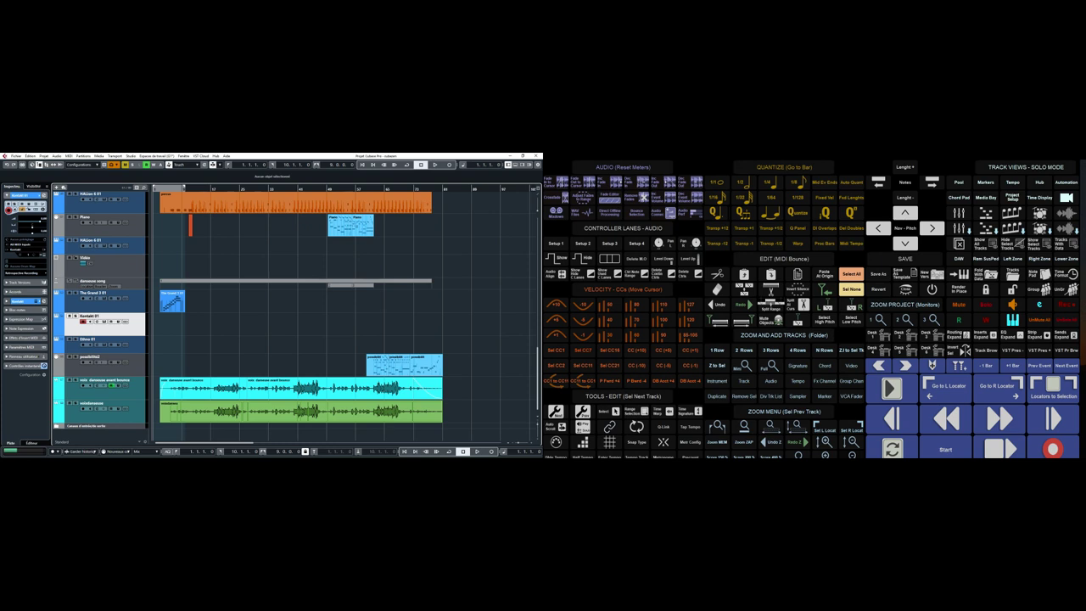
pyautogui.press('KP_Multiply')
pyautogui.press('s')
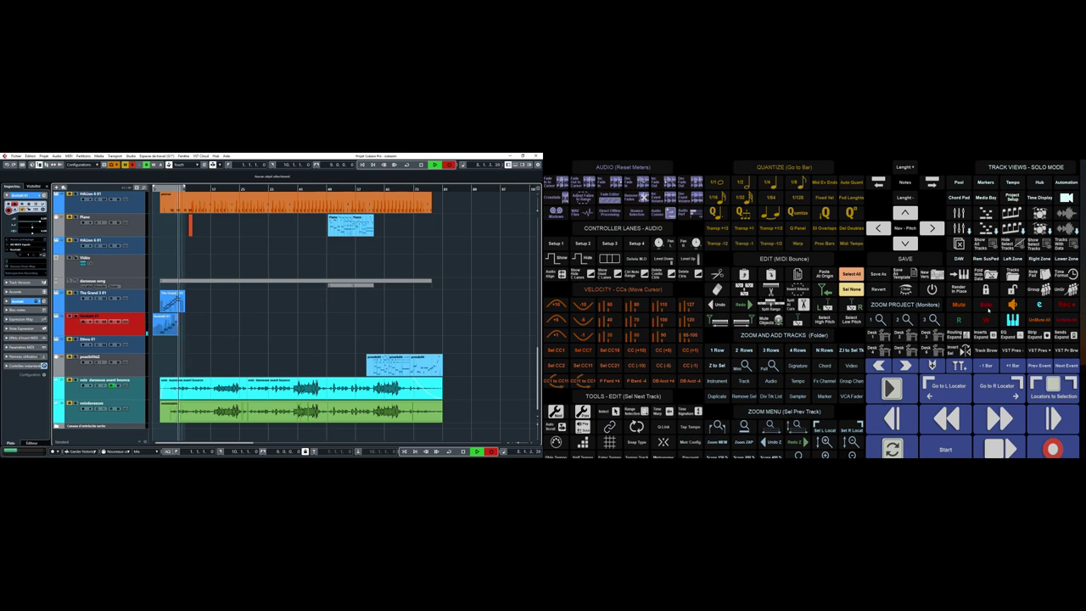
pyautogui.press('space')
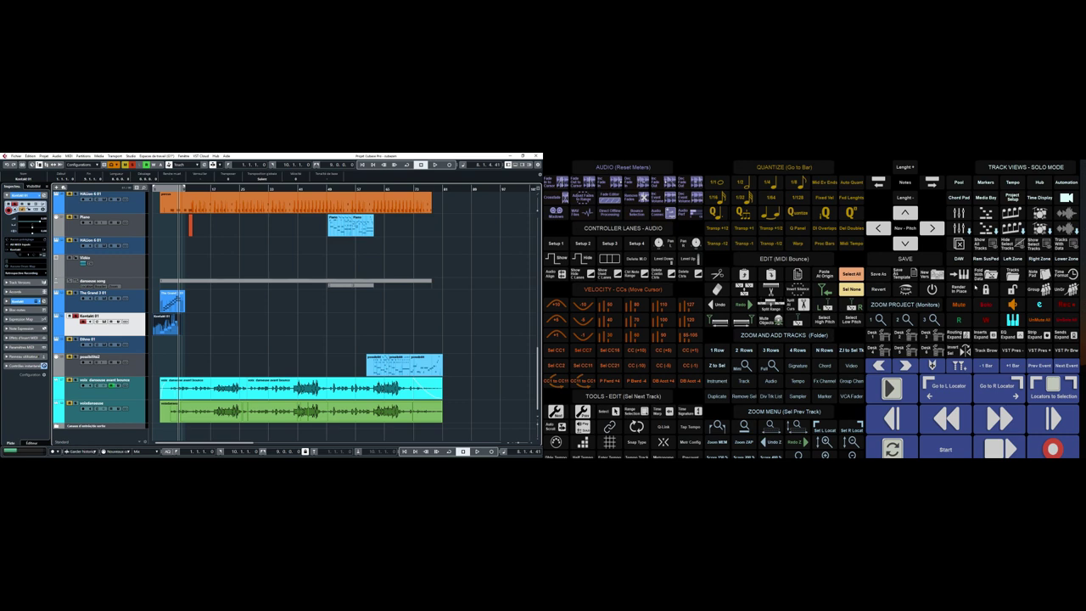
# Open the Kontakt 01 part in the Key Editor, try lane setups 1 and 4, and display all its used controller lanes.
pyautogui.press('Return')
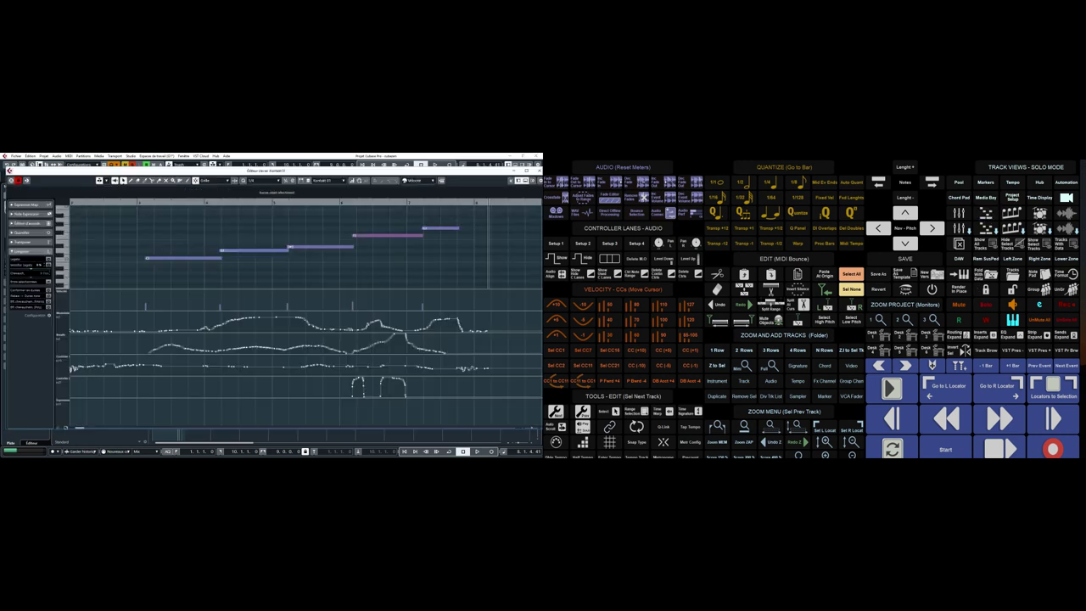
pyautogui.click(556, 244)
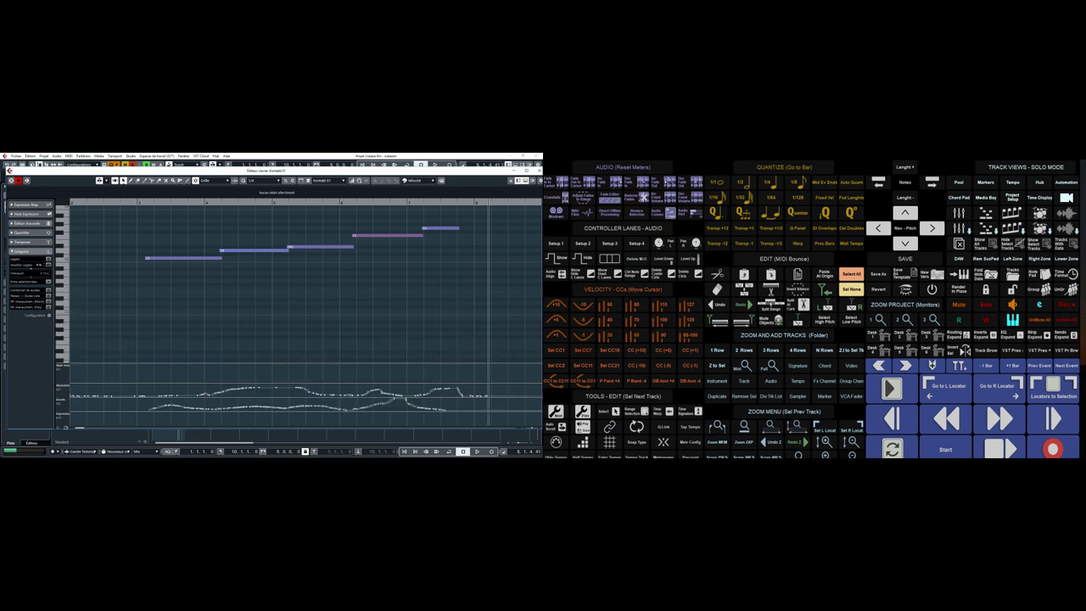
pyautogui.click(636, 244)
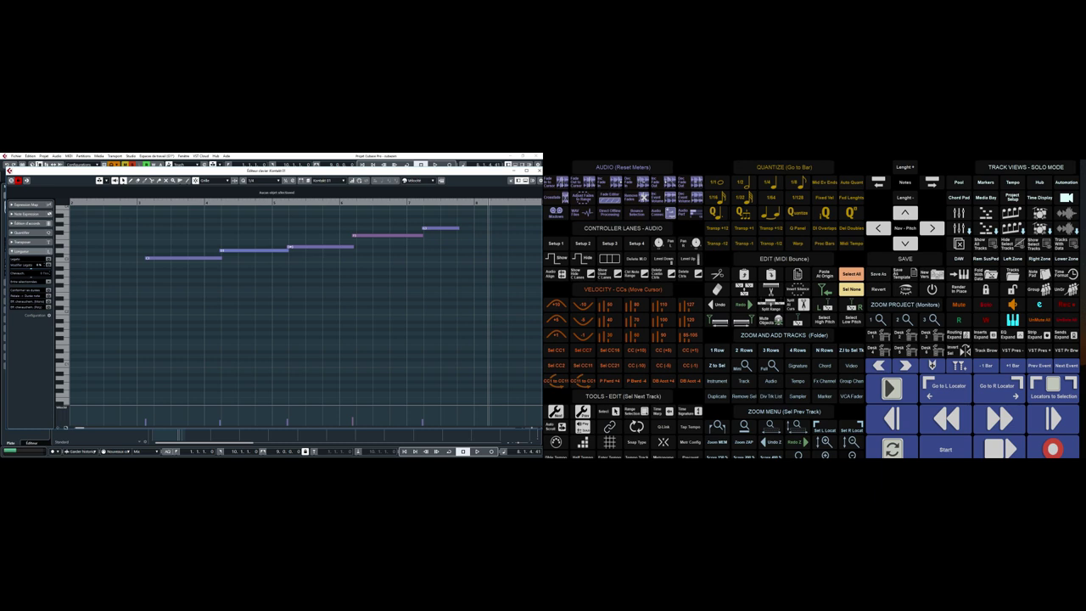
pyautogui.hotkey('shift', 'f')
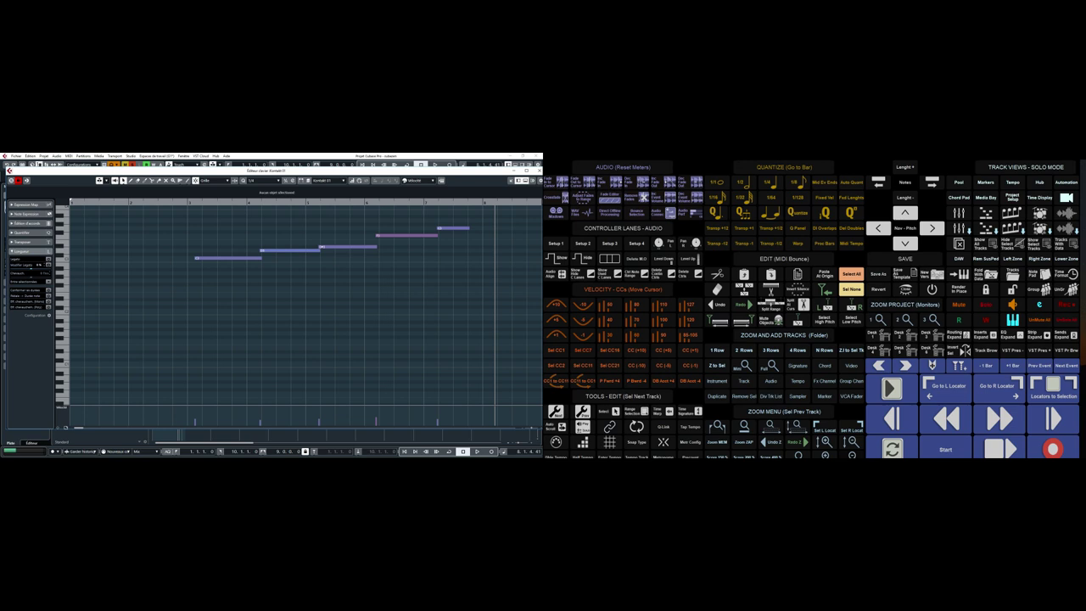
pyautogui.hotkey('alt', 'l')
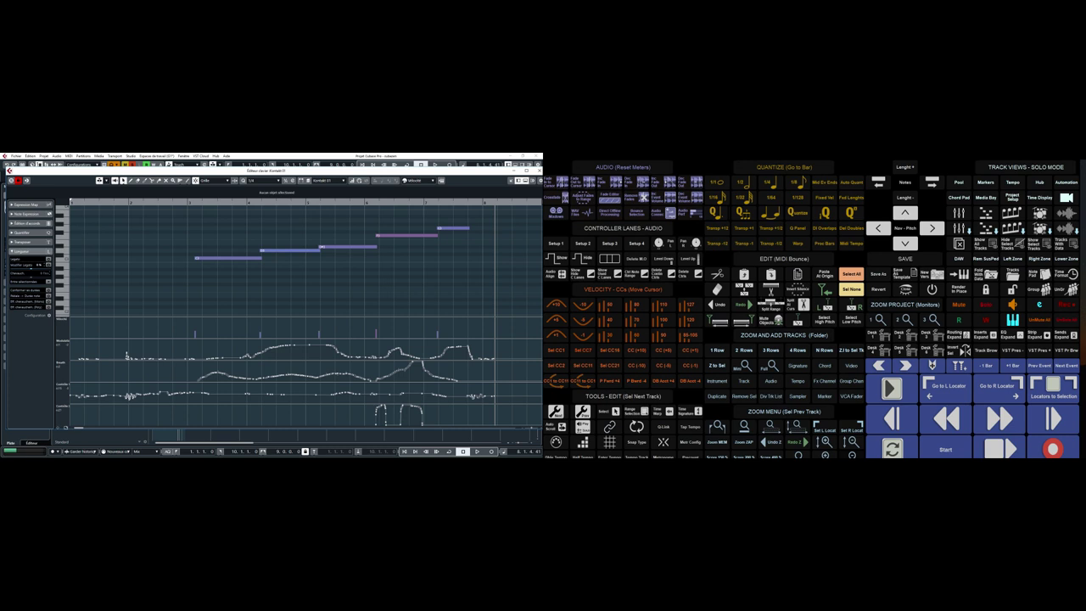
# Play the Kontakt 01 part back from the left locator, rewind a little and fit the whole part in the editor.
pyautogui.press('KP_Subtract')
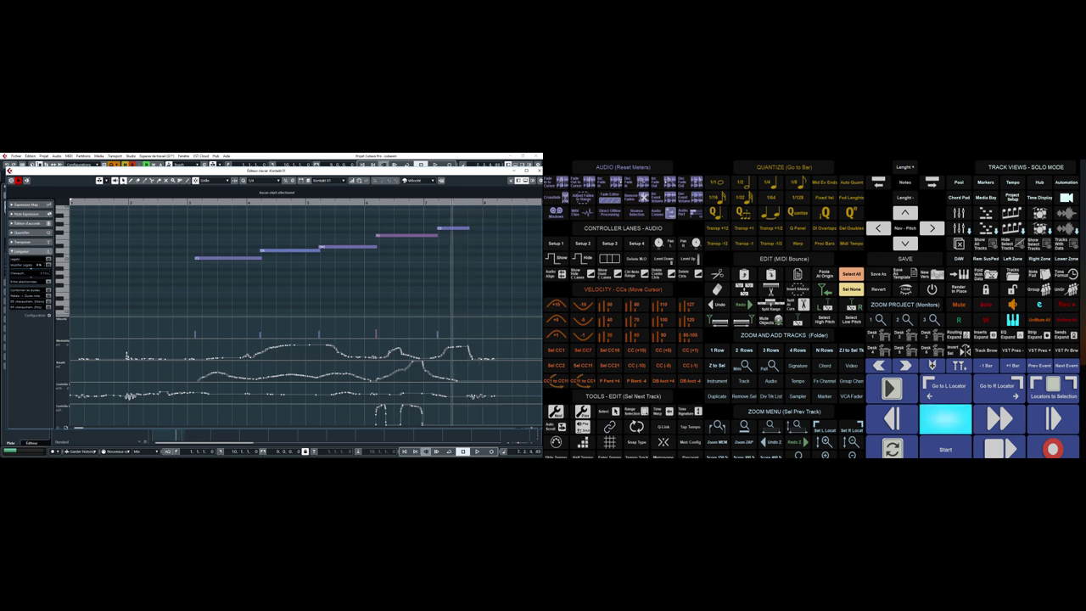
pyautogui.press('KP_1')
pyautogui.press('space')
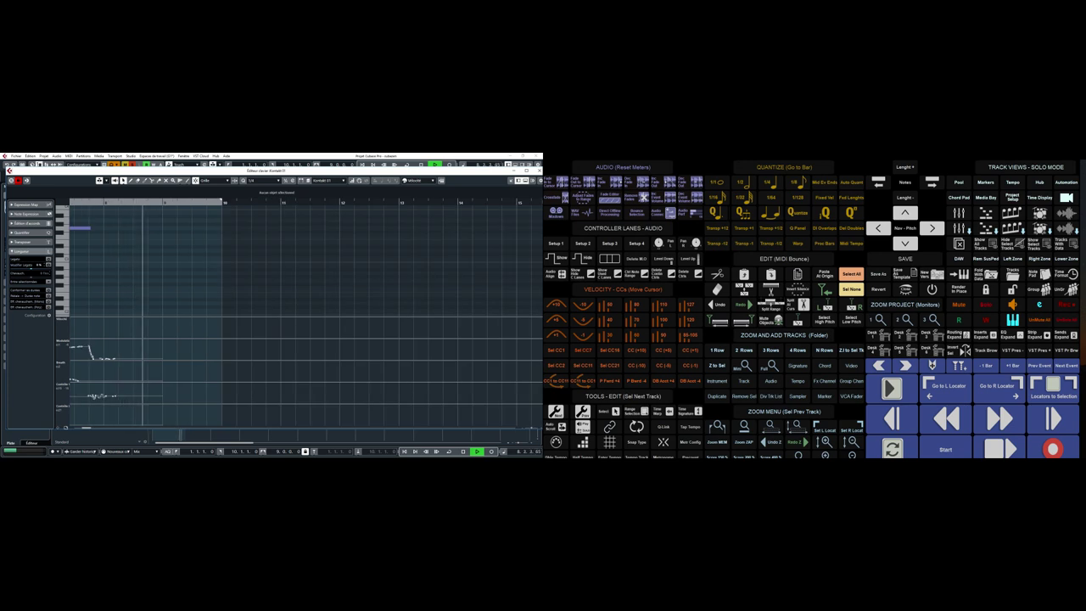
pyautogui.press('space')
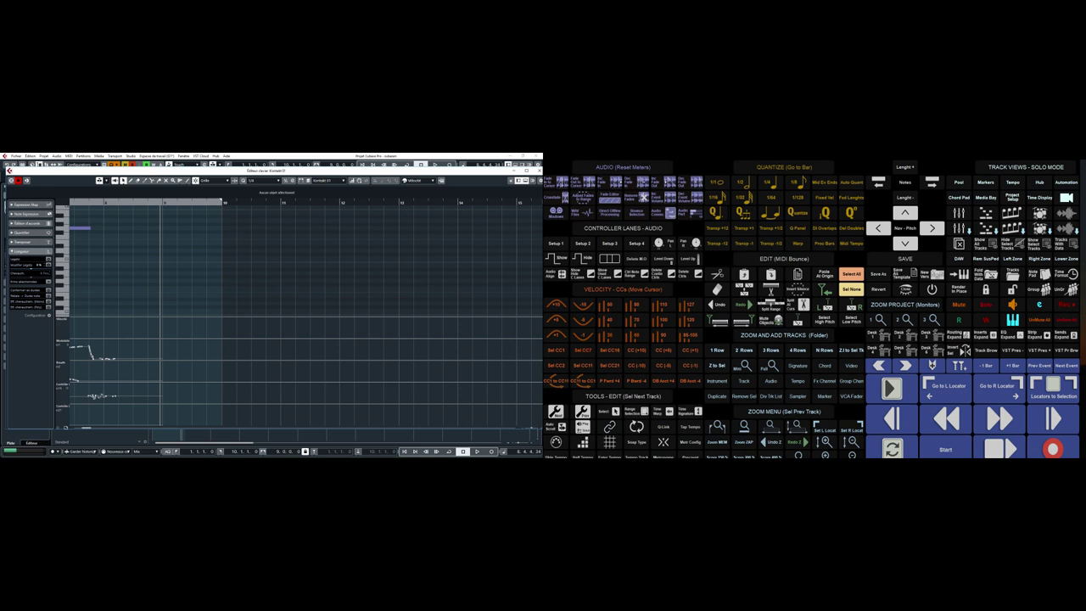
pyautogui.press('-')
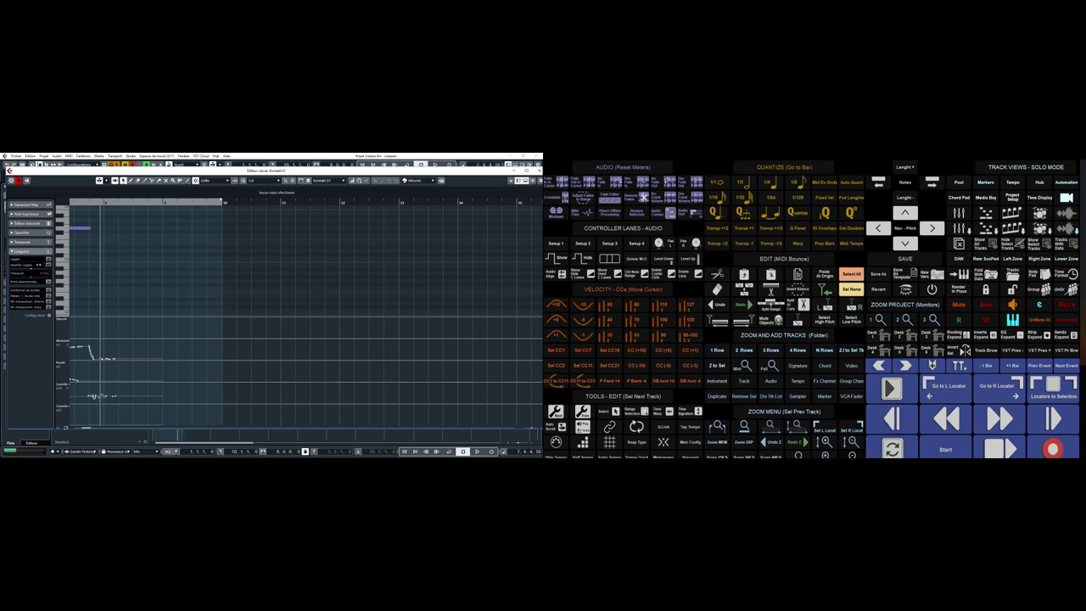
pyautogui.hotkey('shift', 'f')
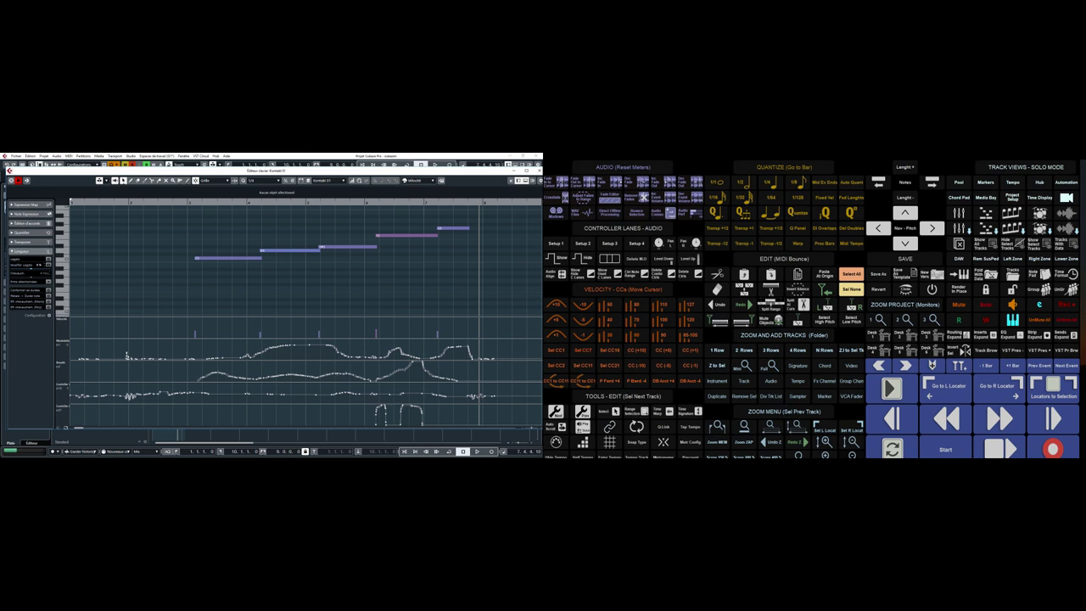
# Select the CC 1 events, add a new controller lane and assign it to CC 11 (Expression).
pyautogui.click(556, 351)
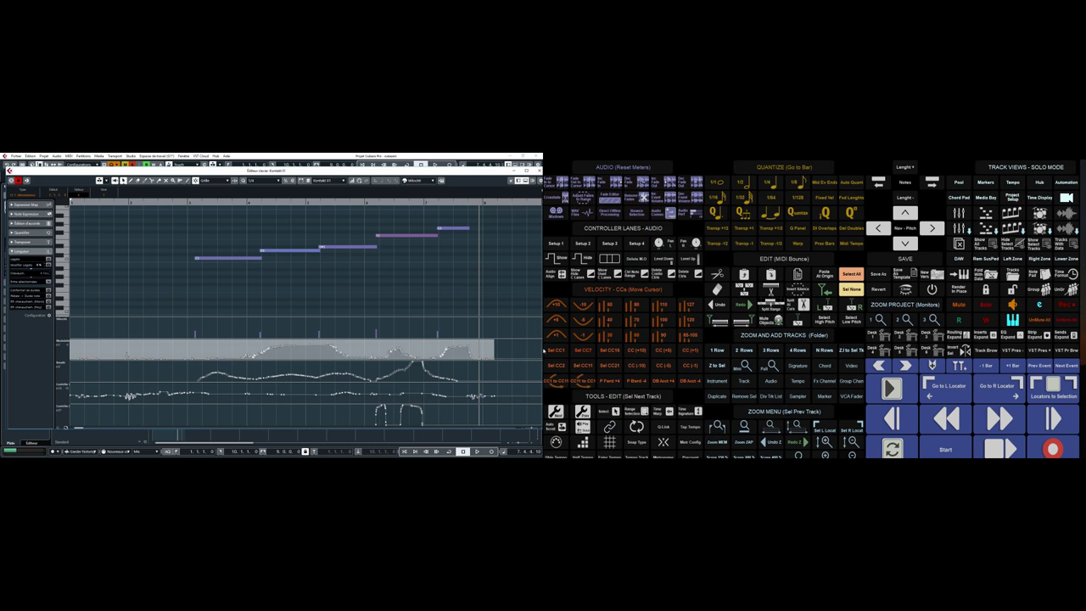
pyautogui.rightClick(65, 417)
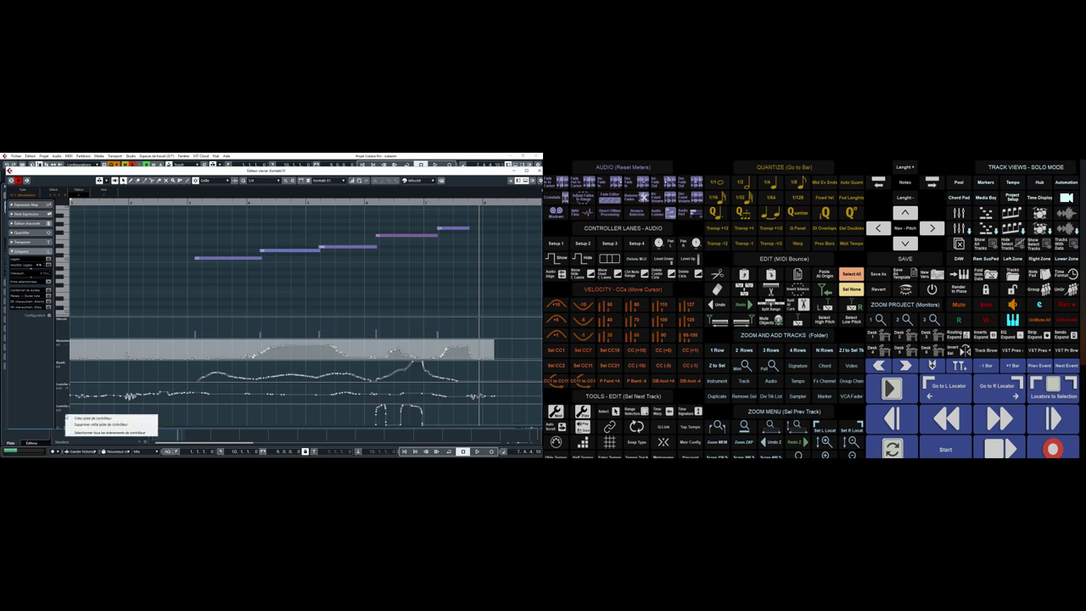
pyautogui.click(55, 428)
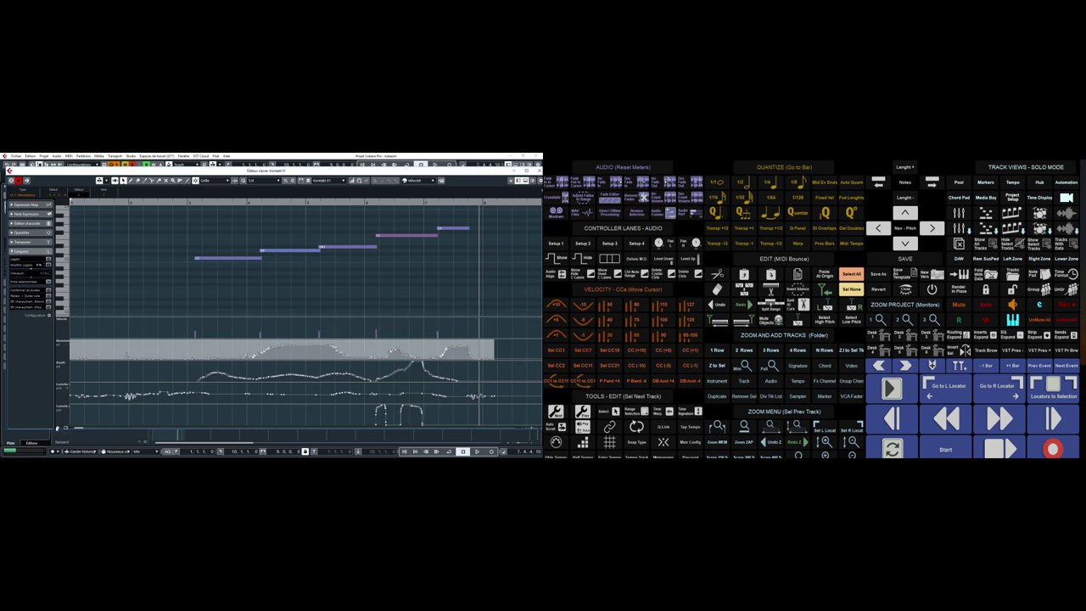
pyautogui.click(58, 429)
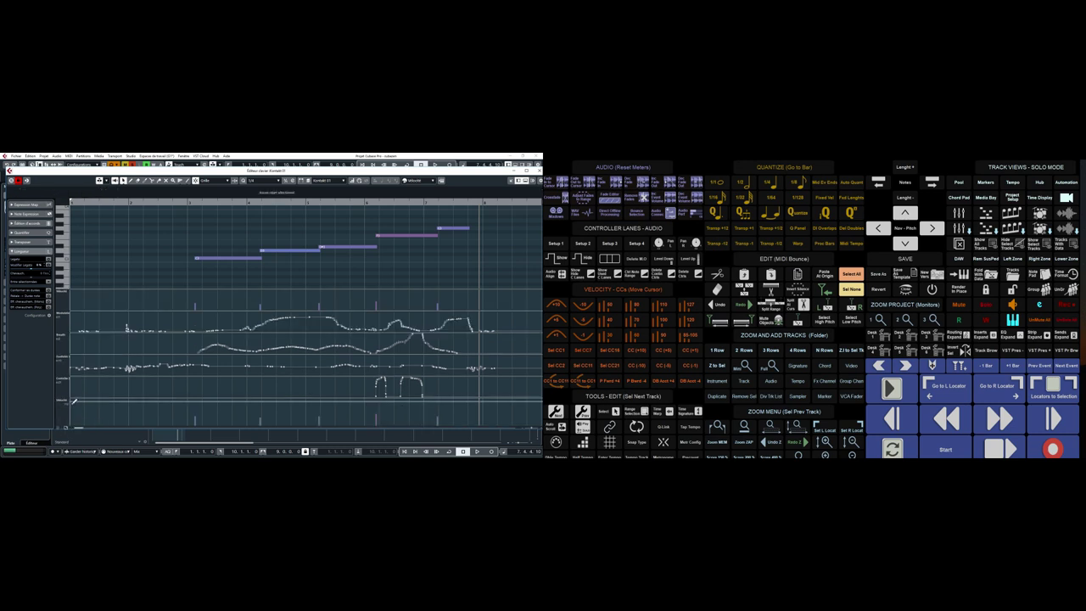
pyautogui.rightClick(64, 401)
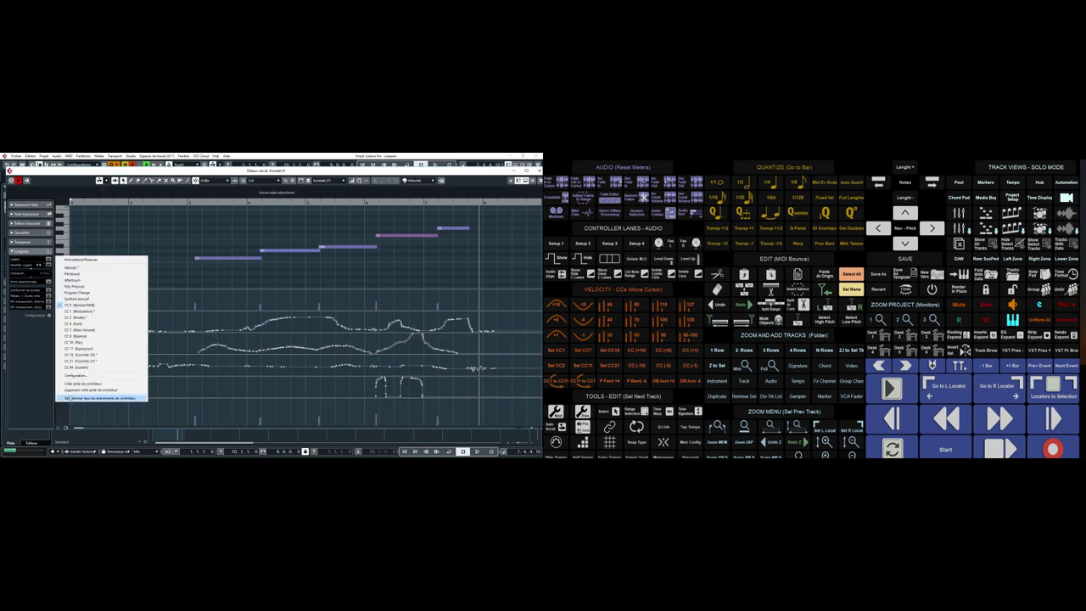
pyautogui.click(78, 349)
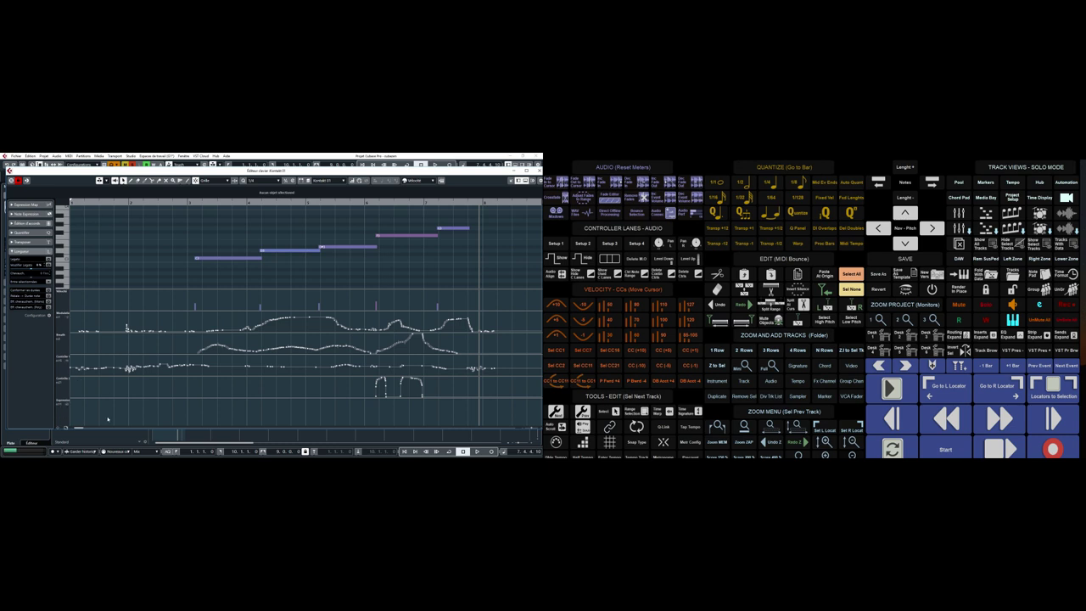
# Copy the CC 1 modulation curve to CC 11 and delete the original CC 1 events.
pyautogui.click(556, 349)
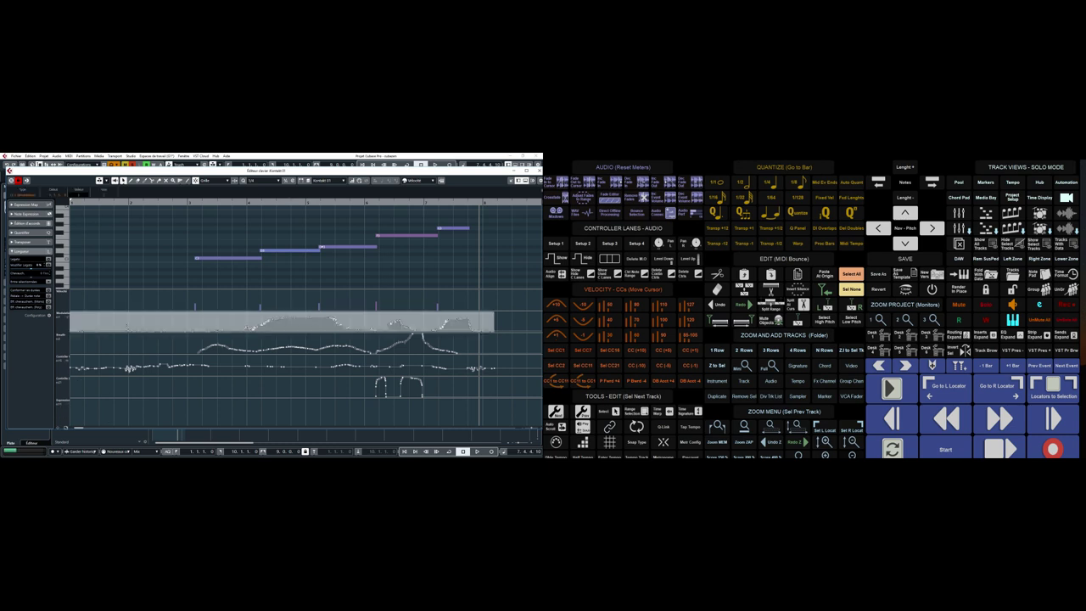
pyautogui.click(556, 381)
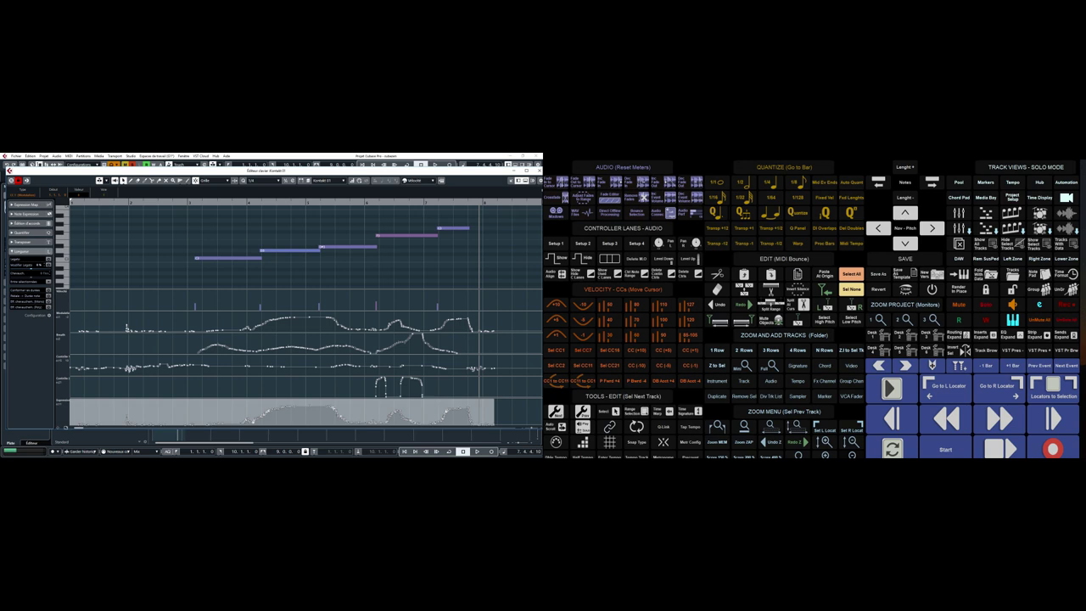
pyautogui.click(556, 350)
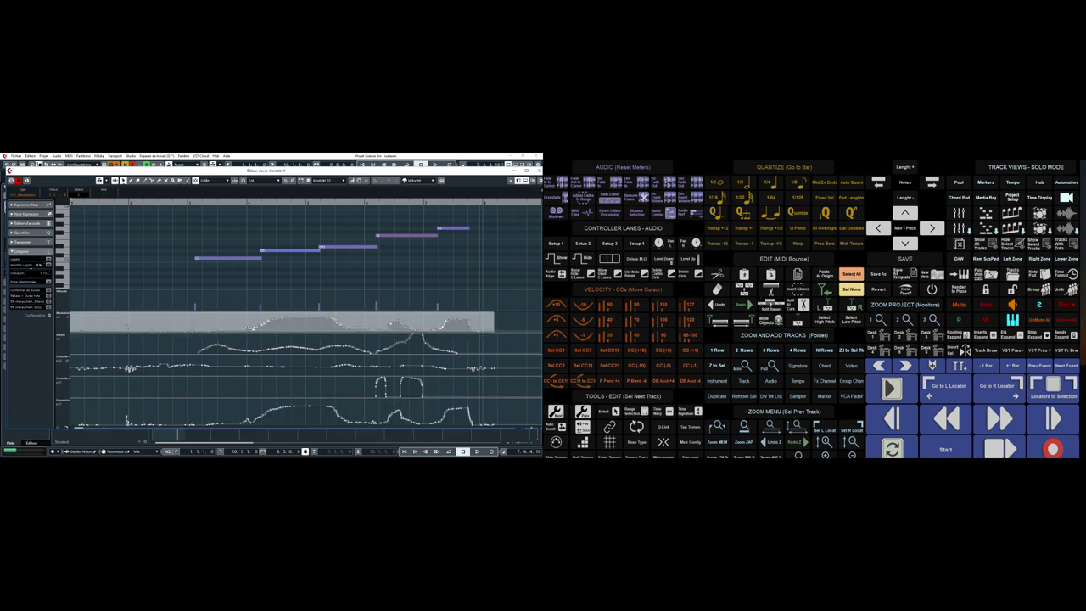
pyautogui.press('Delete')
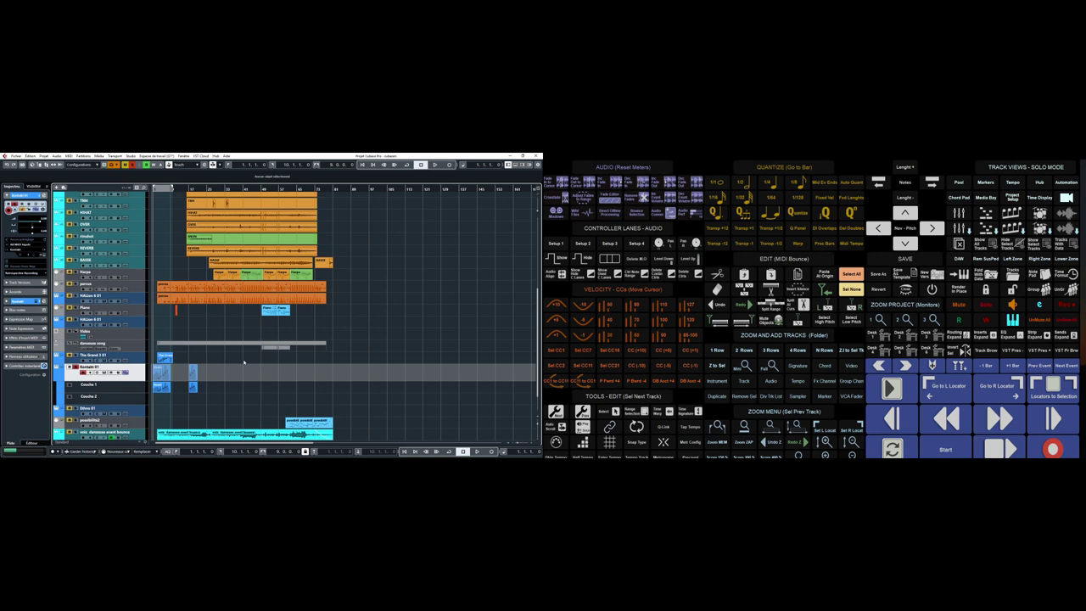
# Record another short take on the Kontakt 01 track from the project start.
pyautogui.press('KP_Multiply')
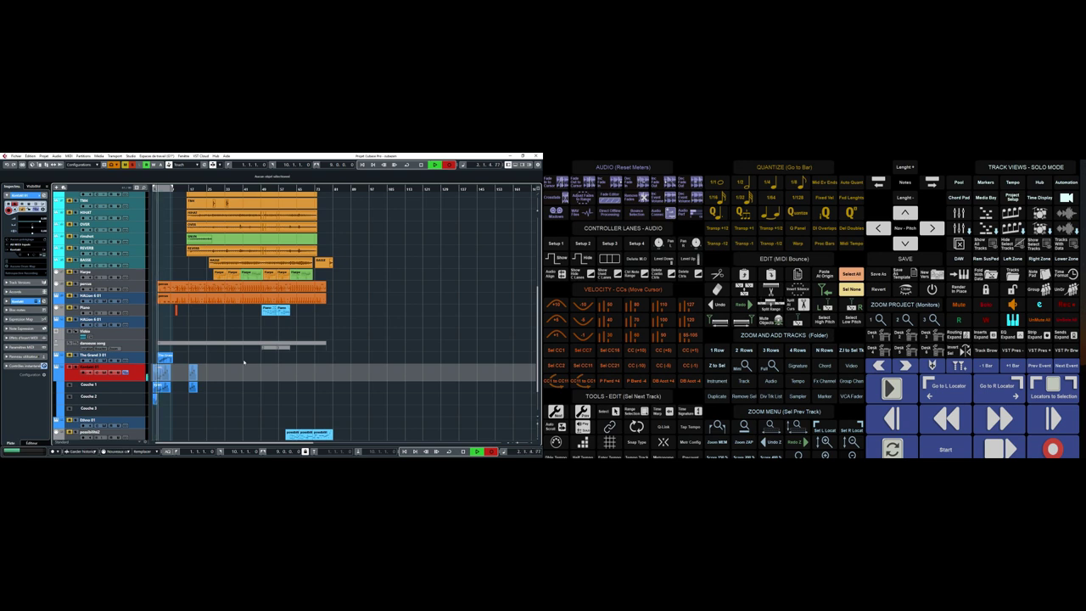
pyautogui.press('space')
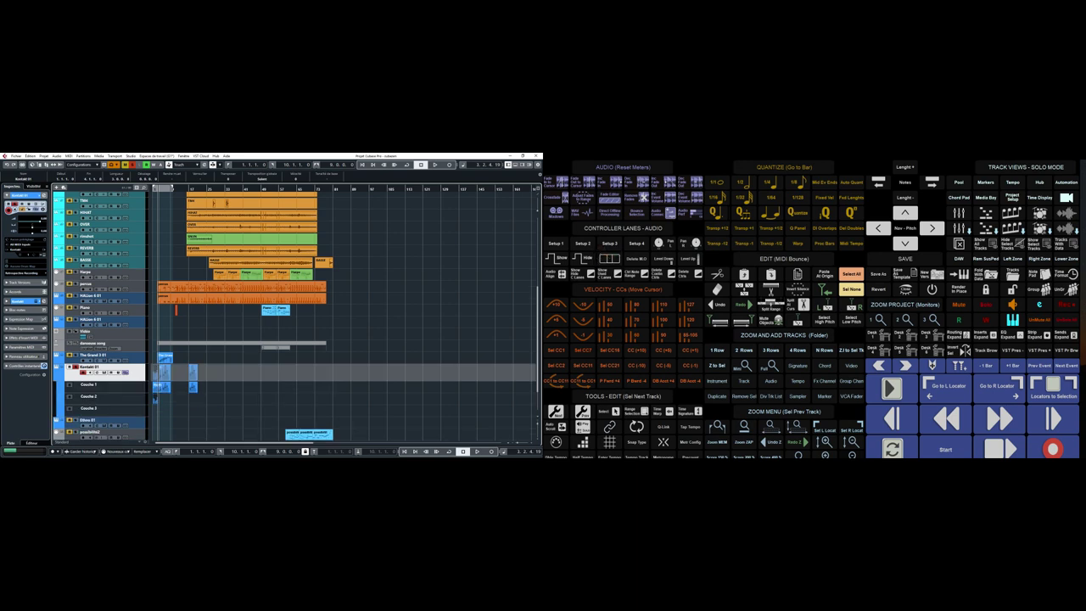
# Undo the last recorded take on the Kontakt 01 track and select the part on The Grand 3 01 track.
pyautogui.hotkey('ctrl', 'z')
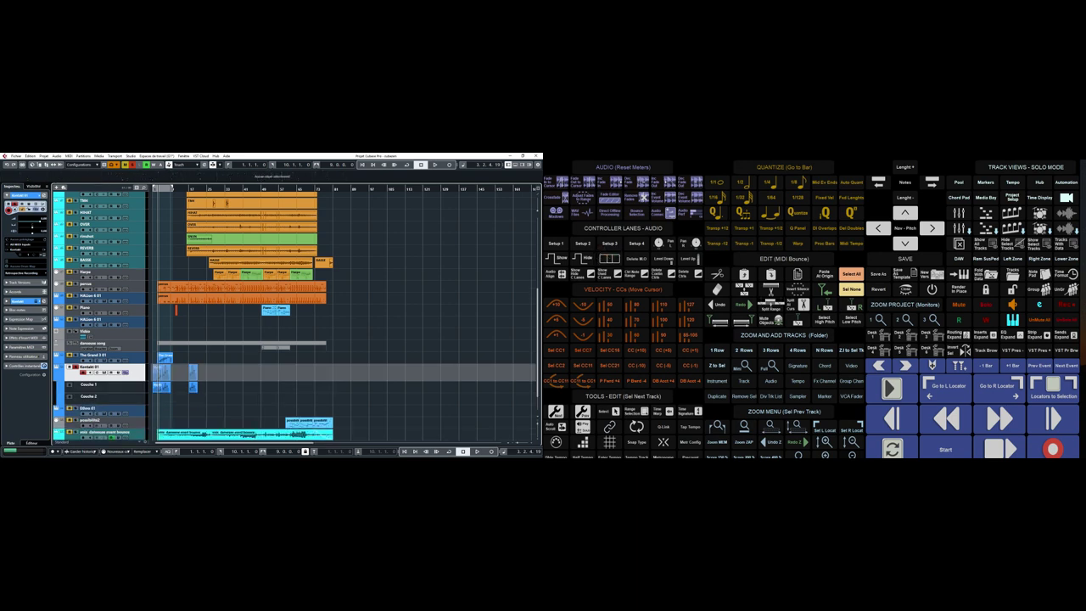
pyautogui.press('Up')
pyautogui.press('Right')
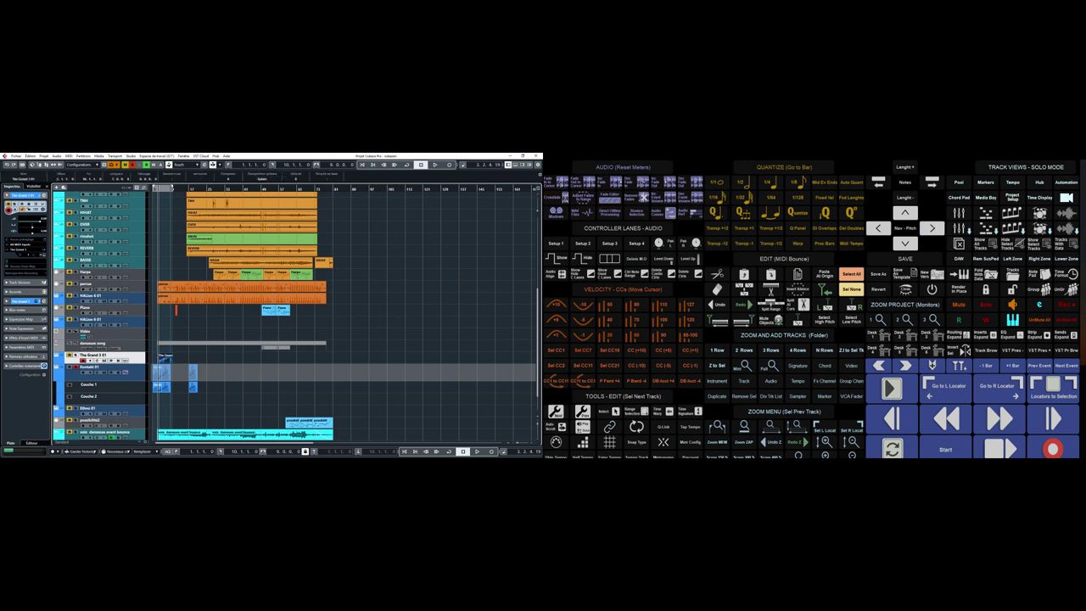
# View The Grand 3 01 part in the Score Editor at different magnifications and in the Drum Editor, closing each editor.
pyautogui.hotkey('ctrl', 'r')
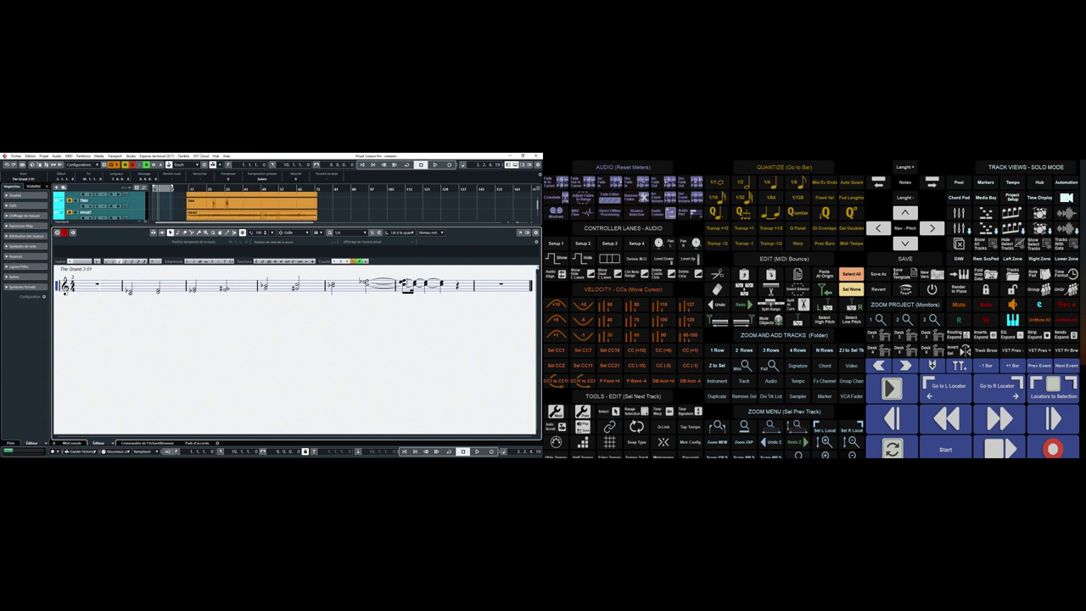
pyautogui.press('h')
pyautogui.press('h')
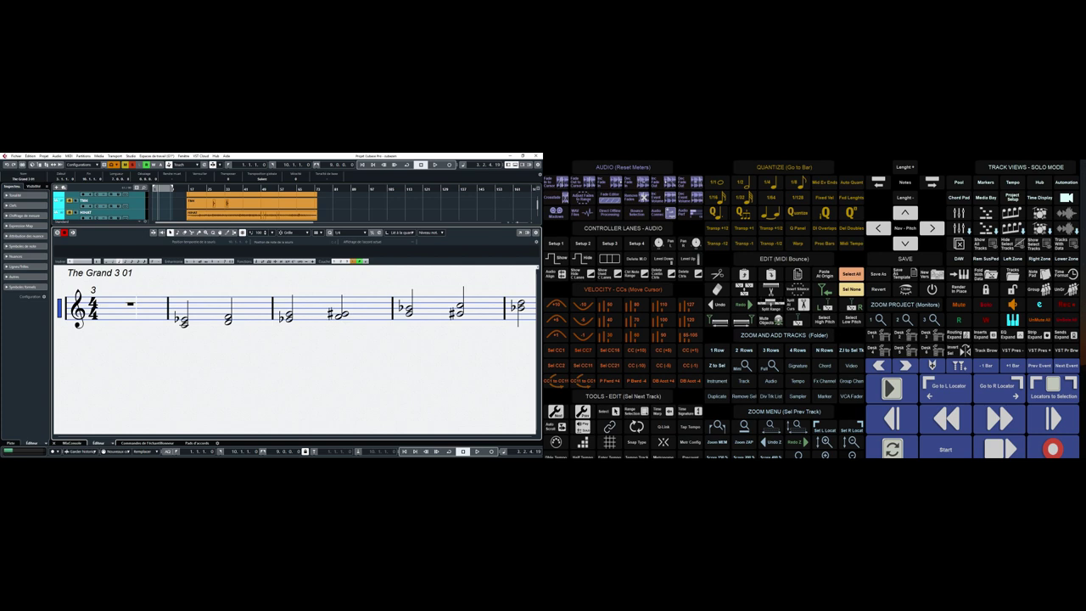
pyautogui.press('g')
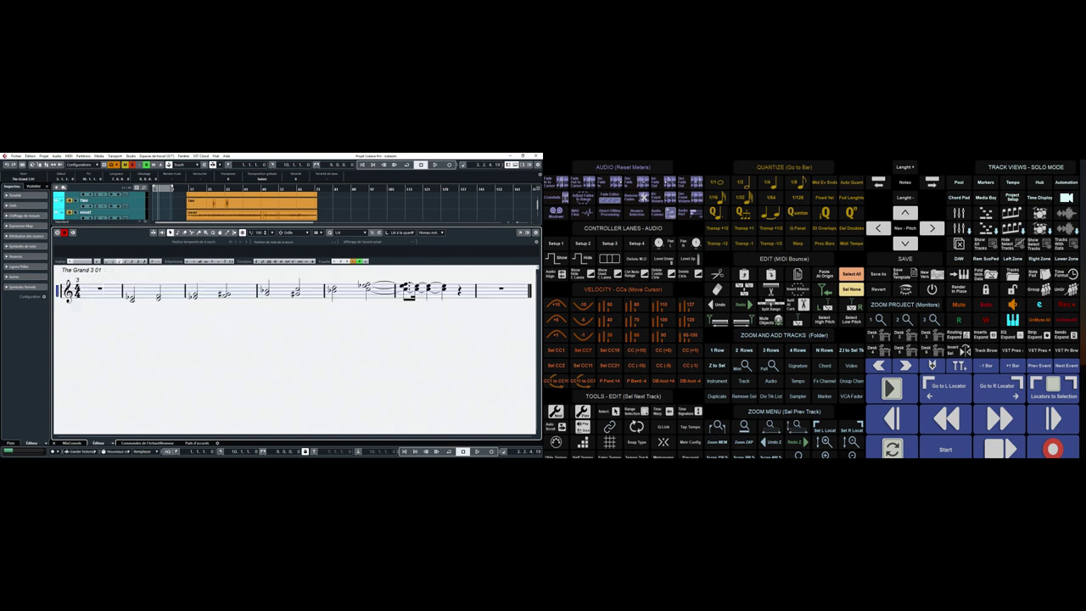
pyautogui.press('g')
pyautogui.press('h')
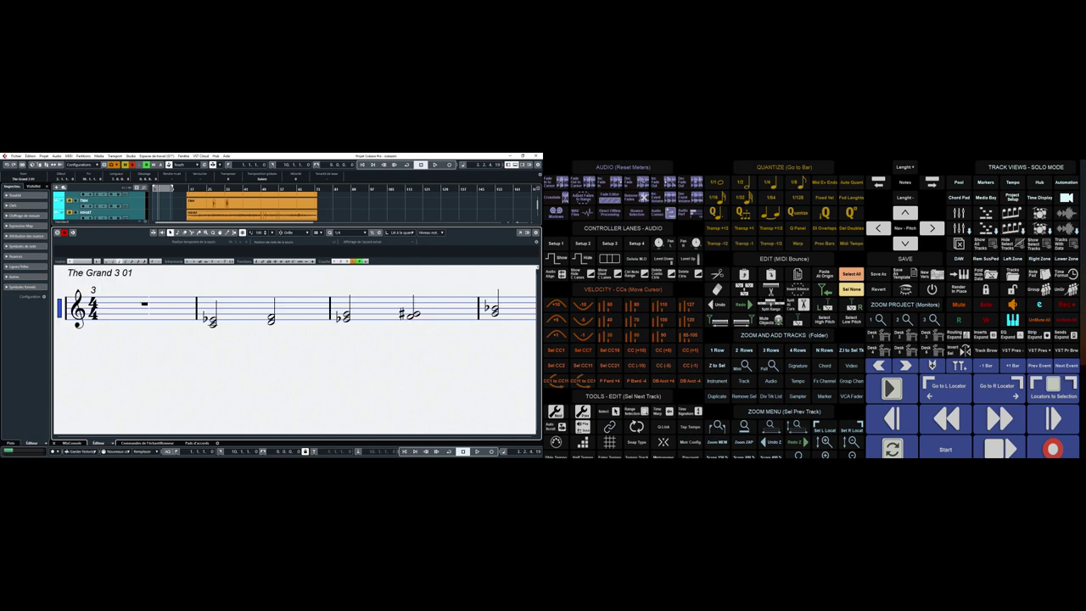
pyautogui.hotkey('ctrl', 'alt', 'e')
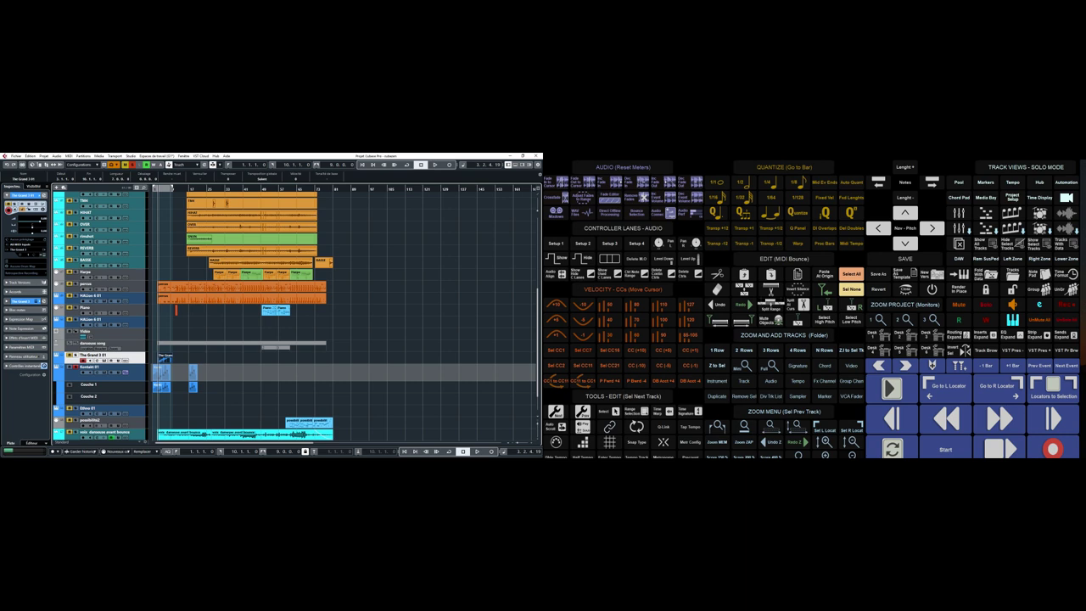
pyautogui.hotkey('ctrl', 'e')
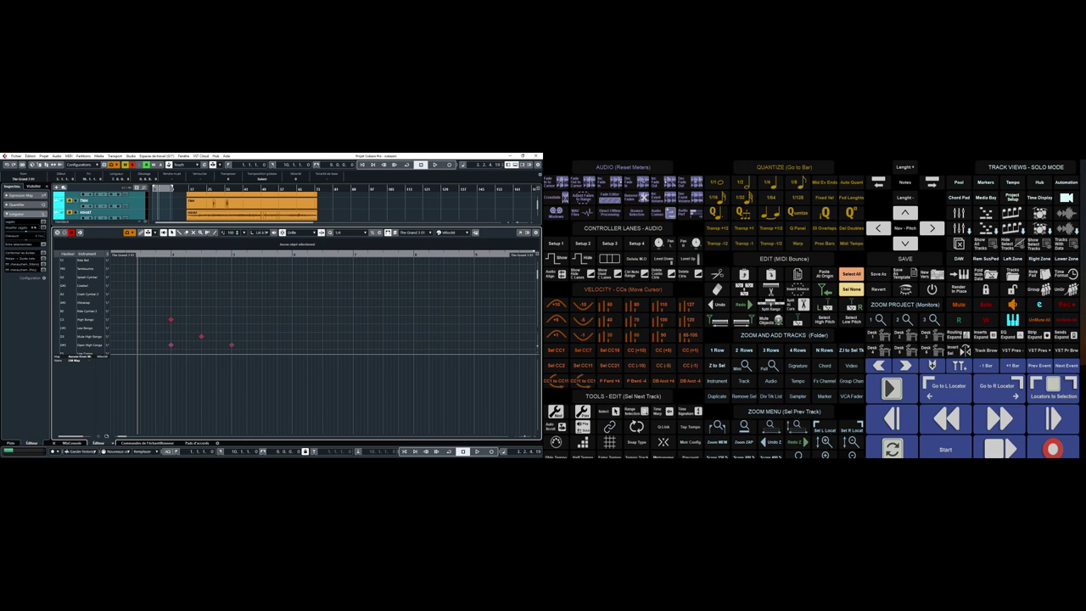
pyautogui.hotkey('ctrl', 'alt', 'e')
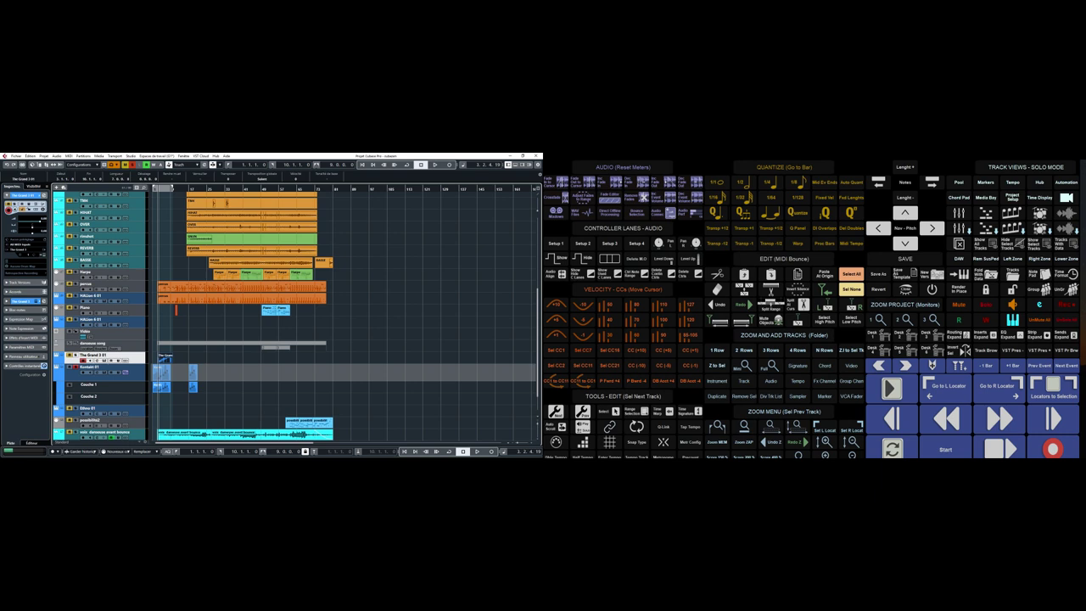
# Try project zoom presets 1, 2 and 3 on the arrangement, finishing on preset 1.
pyautogui.click(878, 319)
pyautogui.click(905, 319)
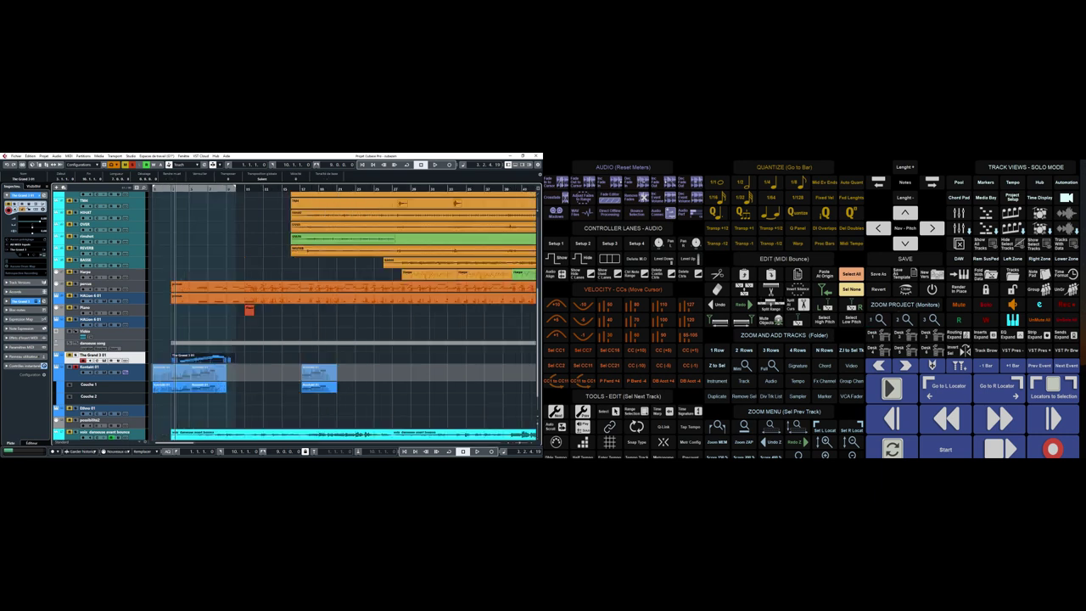
pyautogui.click(931, 319)
pyautogui.click(878, 320)
# Cycle the track heights through one, two, three, four and a custom number of rows, finishing at three rows.
pyautogui.click(717, 350)
pyautogui.click(745, 350)
pyautogui.click(770, 350)
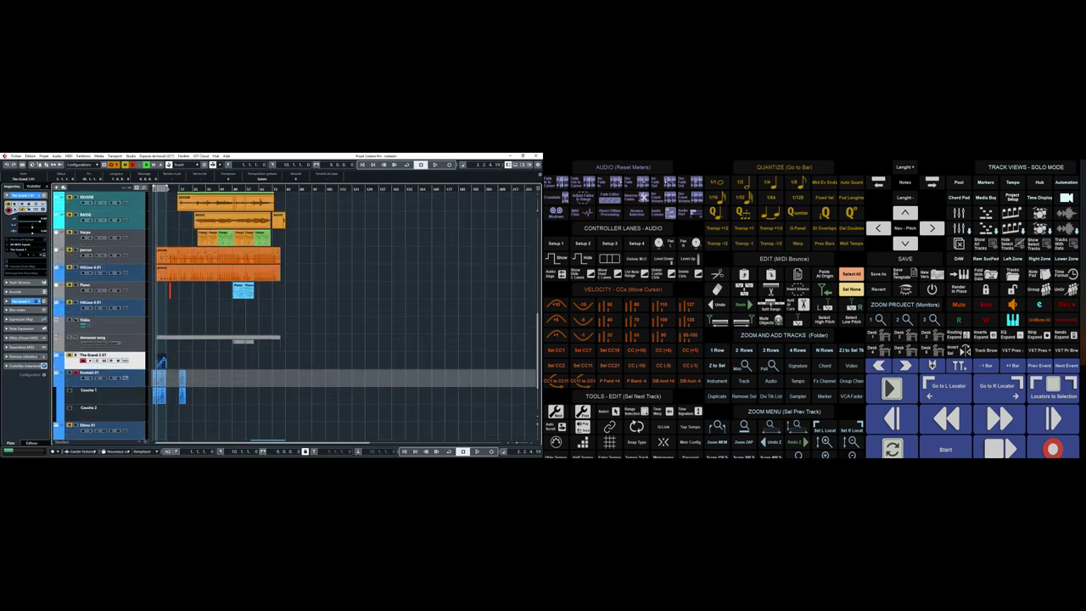
pyautogui.click(798, 349)
pyautogui.click(824, 349)
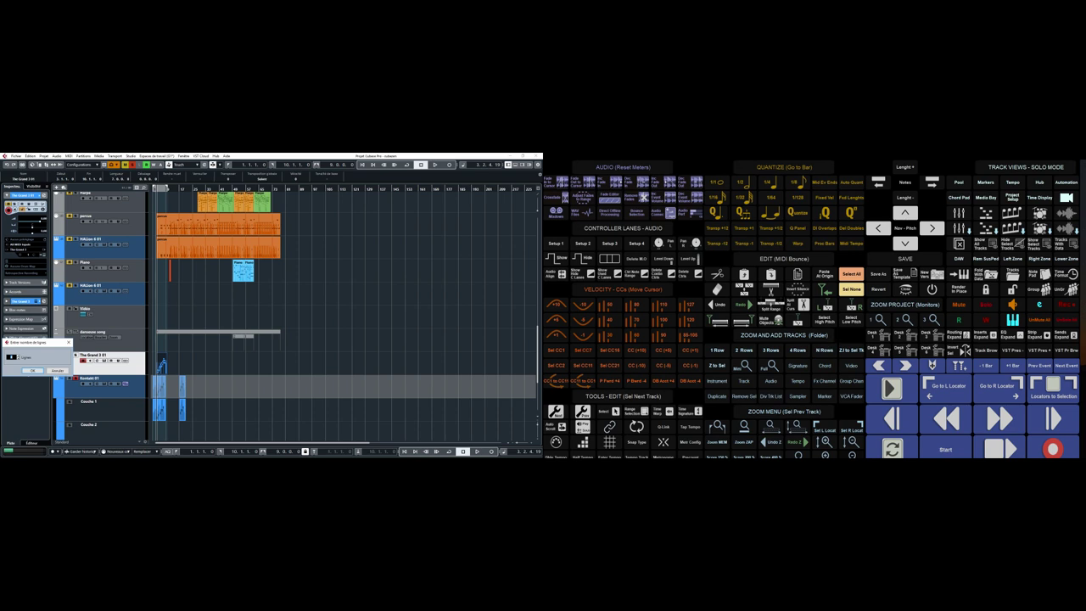
pyautogui.press('Return')
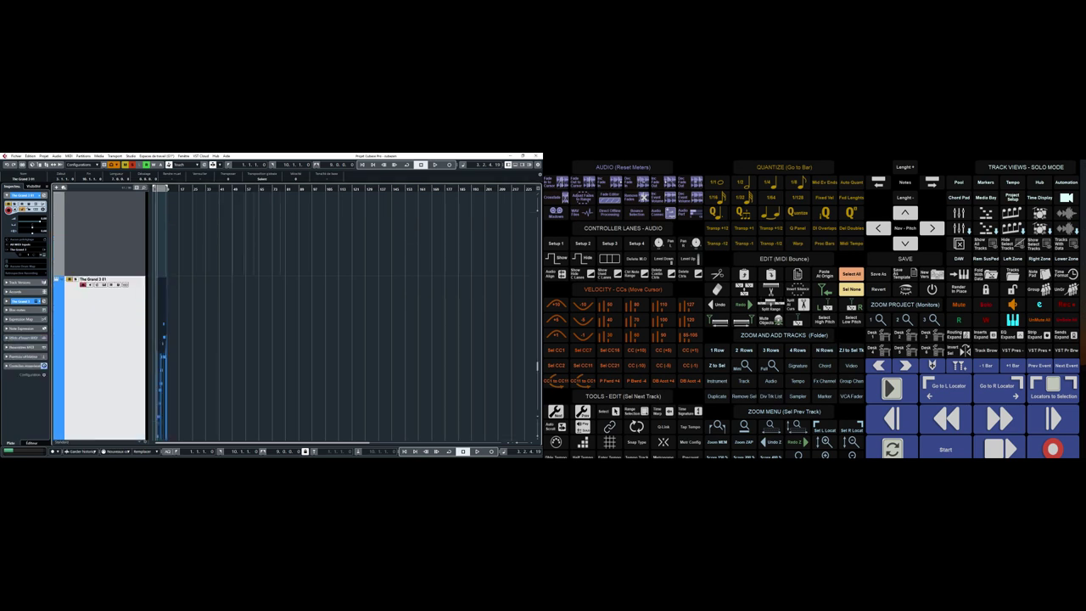
pyautogui.click(771, 349)
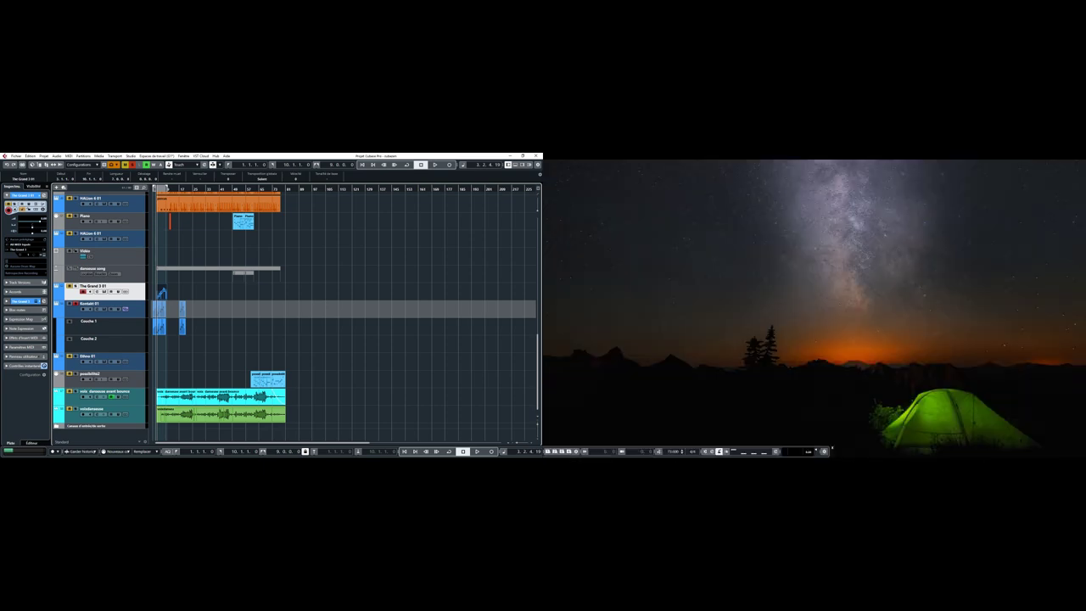
# Open the MixConsole and move its window onto the second monitor.
pyautogui.press('F3')
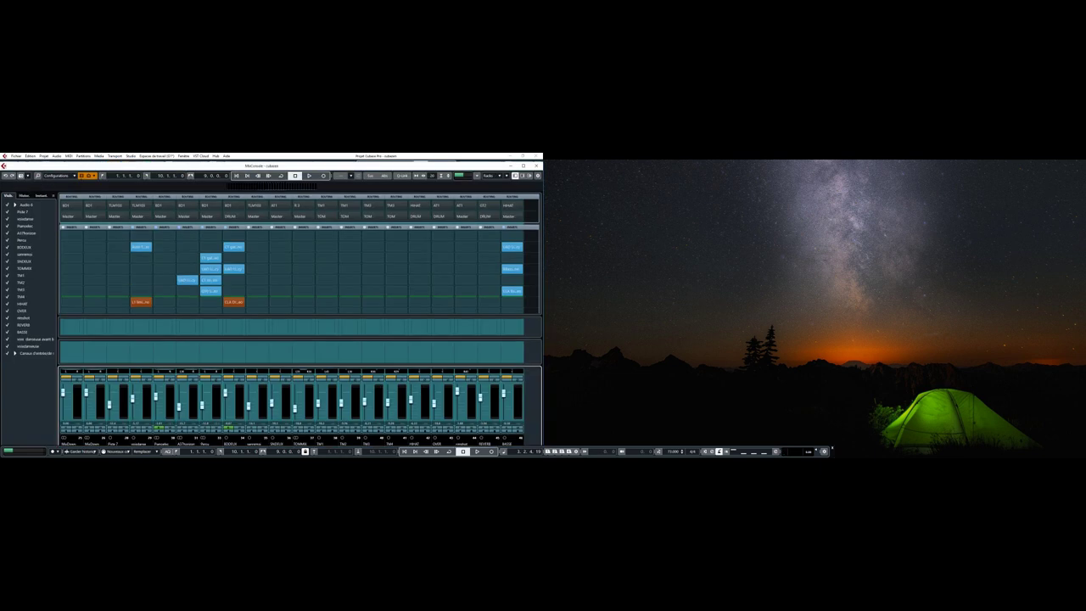
pyautogui.moveTo(239, 166); pyautogui.dragTo(787, 169)
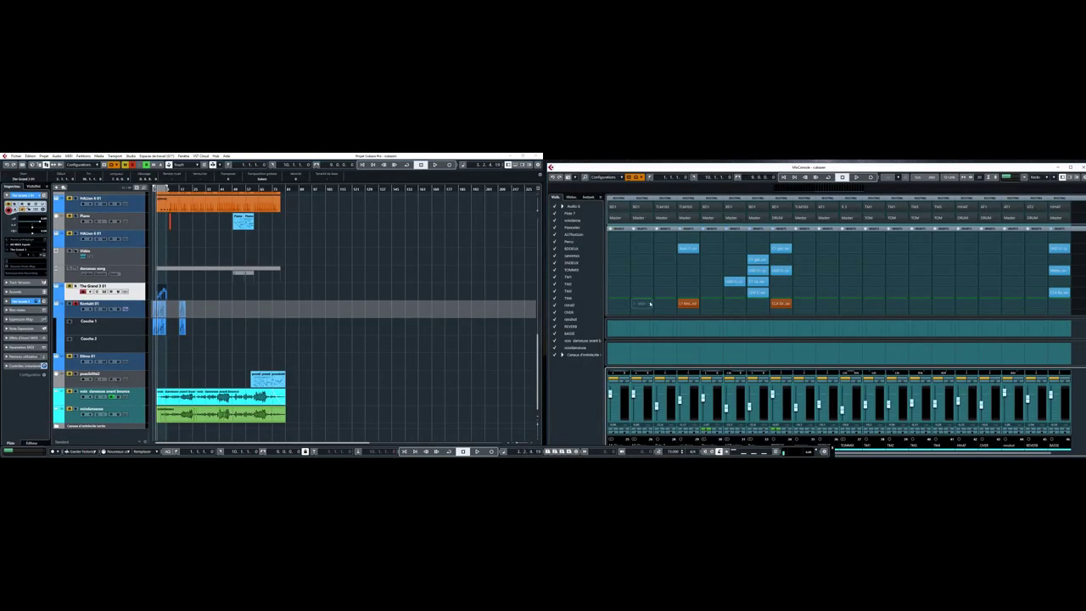